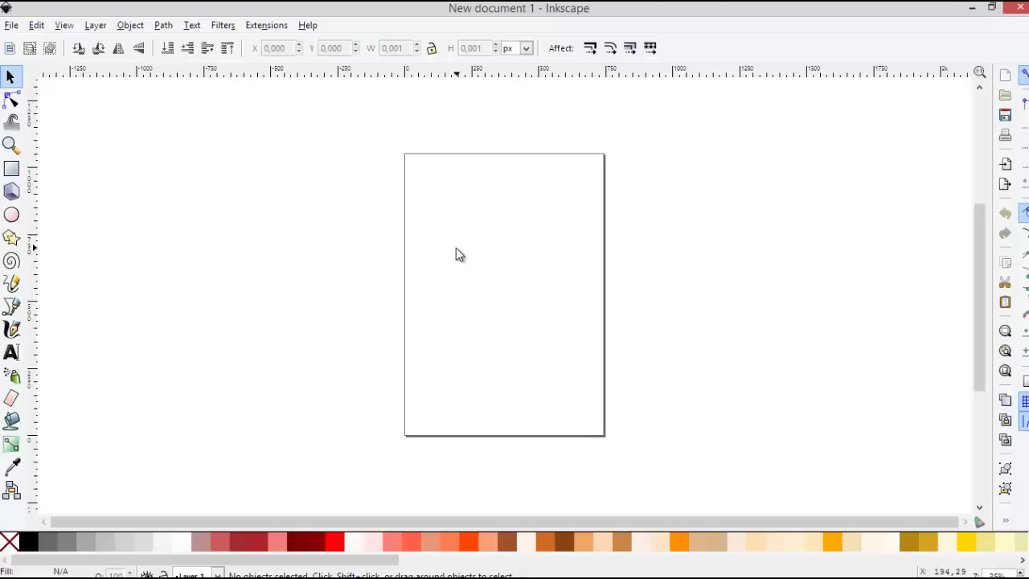
Step: Add a text object reading 'Danker' on the left part of the page
scroll(472, 287, up, 1)
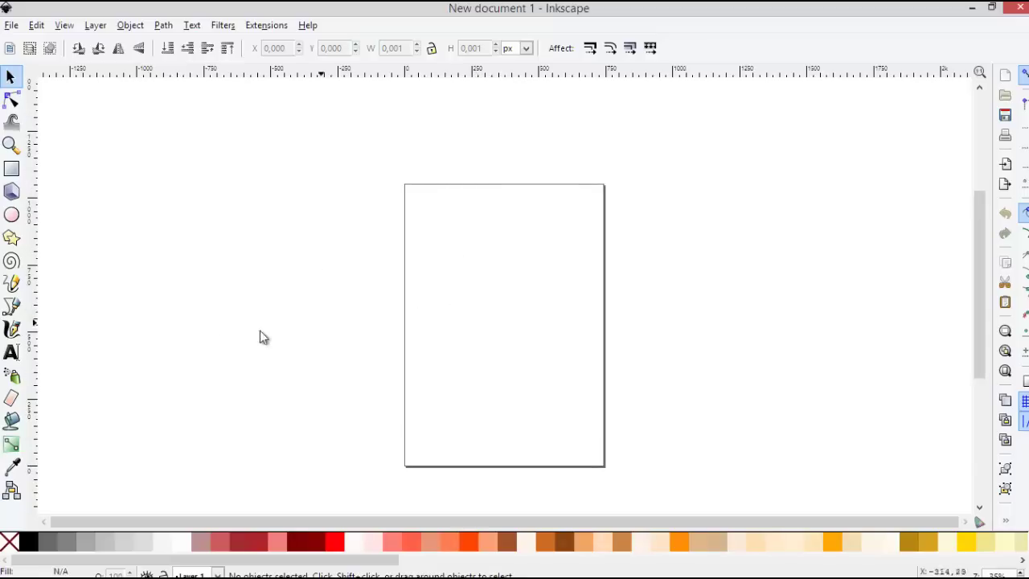
click(12, 352)
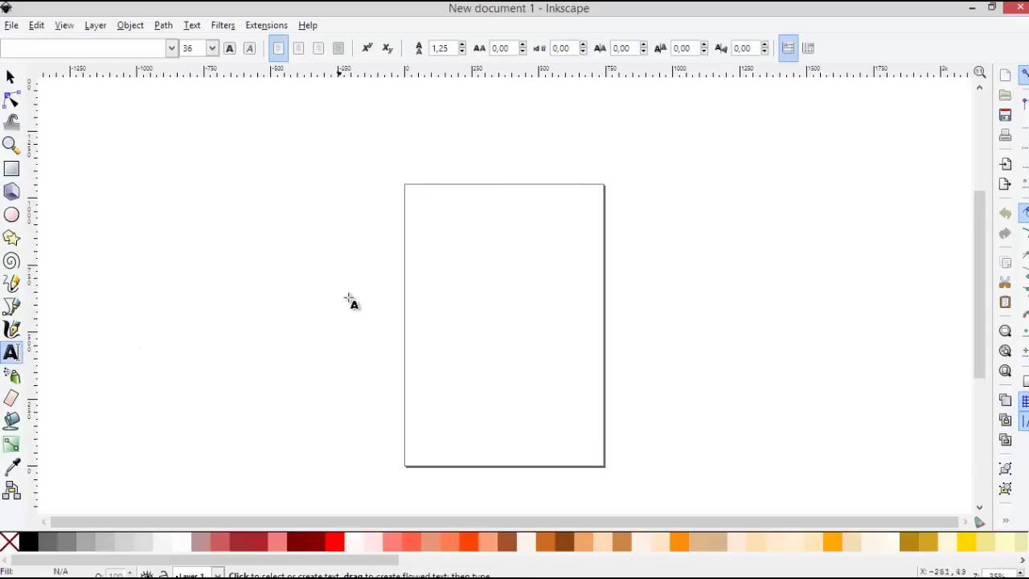
click(427, 296)
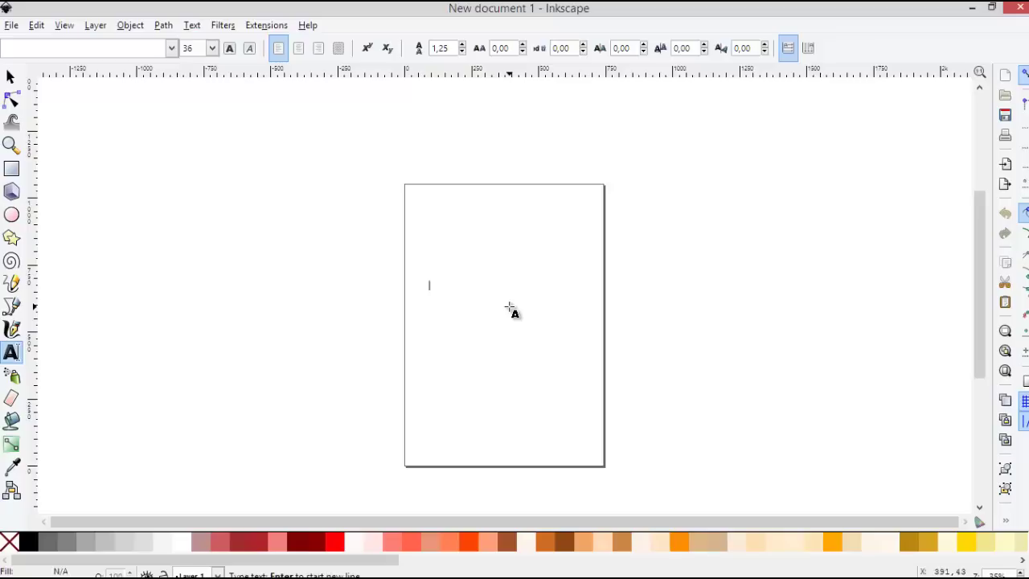
text(anke!)
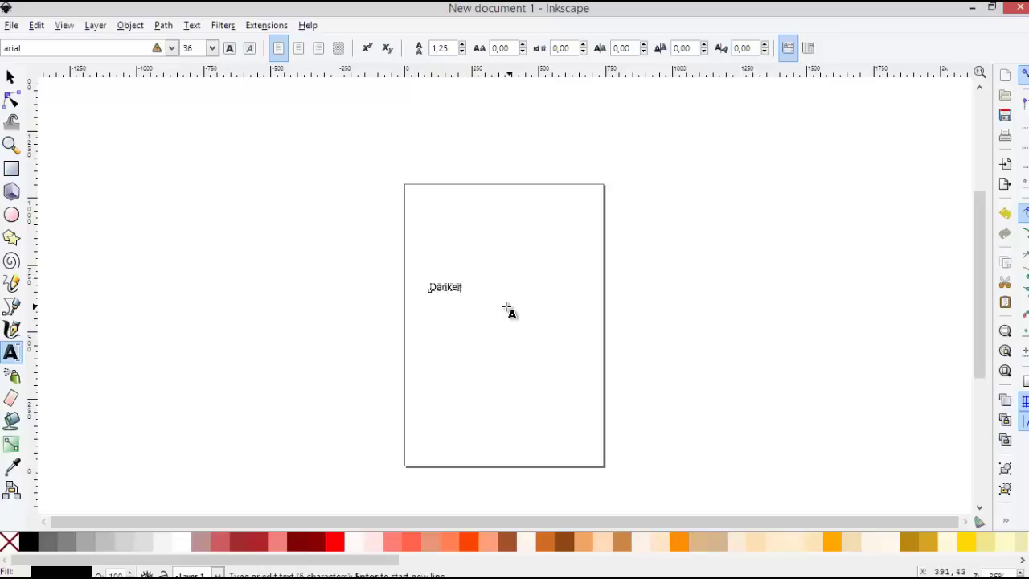
Step: Select all the Danker letters and try the Broadway font on them
click(10, 76)
click(417, 291)
scroll(440, 307, up, 1)
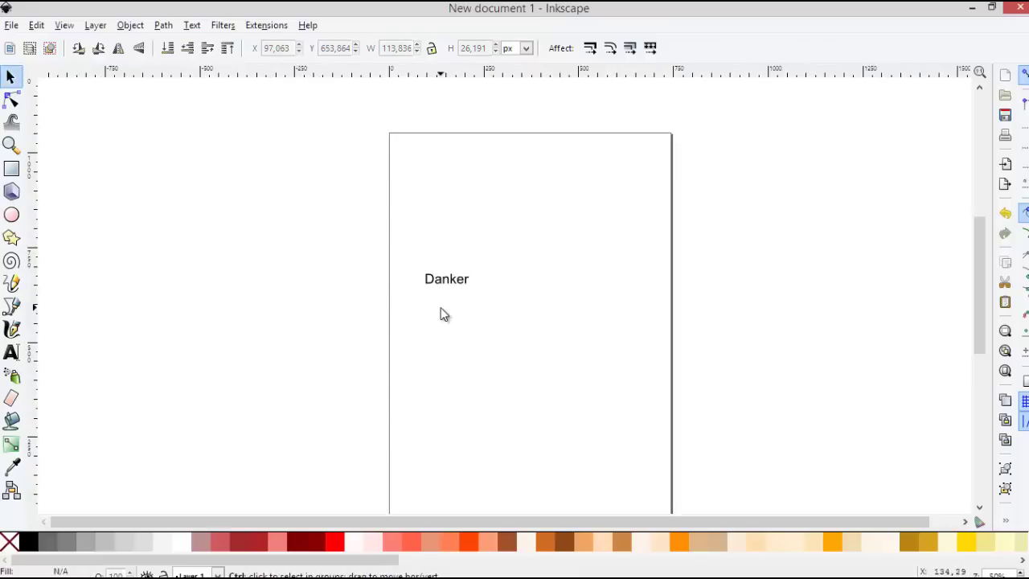
scroll(440, 314, up, 2)
click(454, 261)
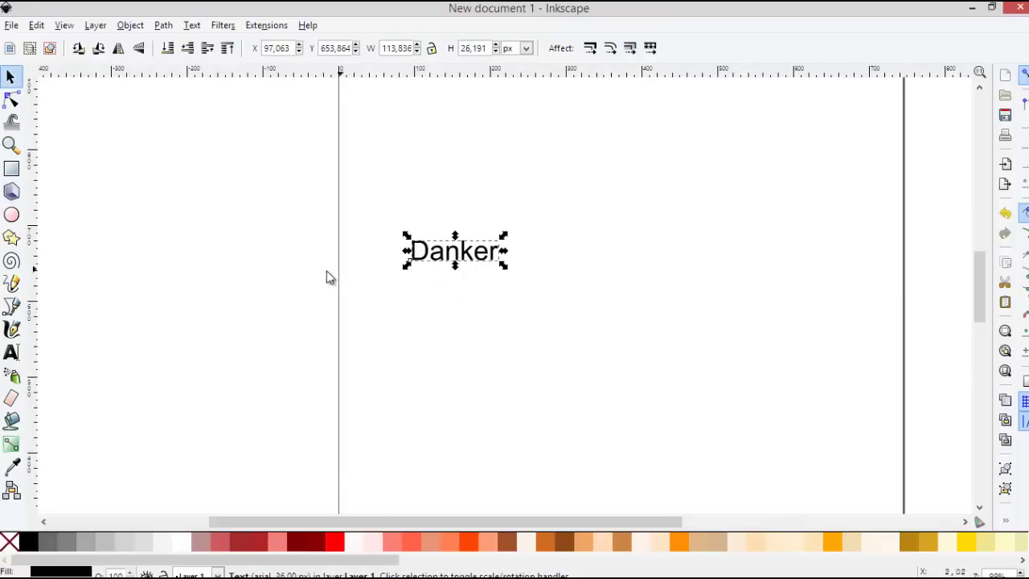
click(11, 352)
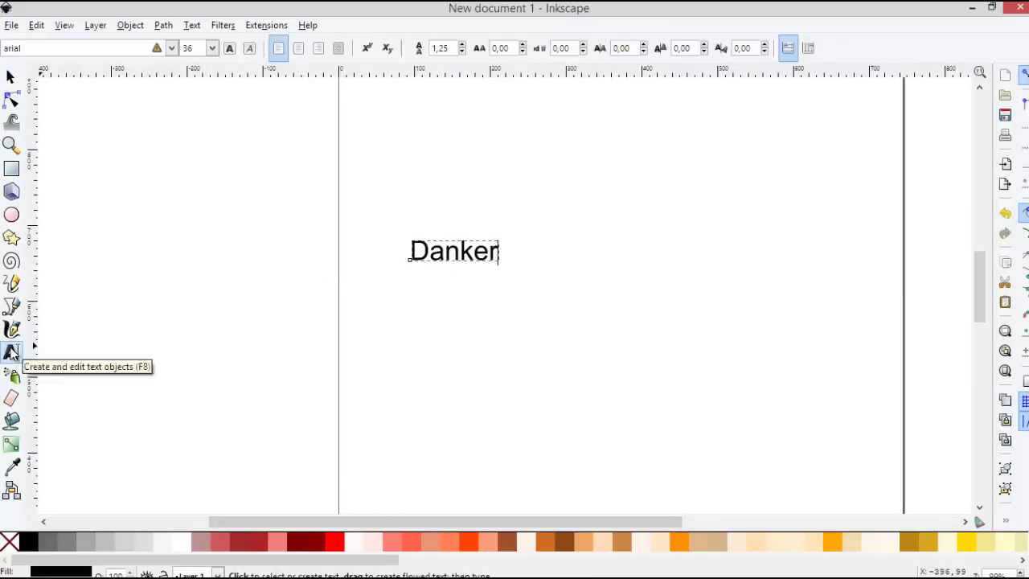
double_click(465, 242)
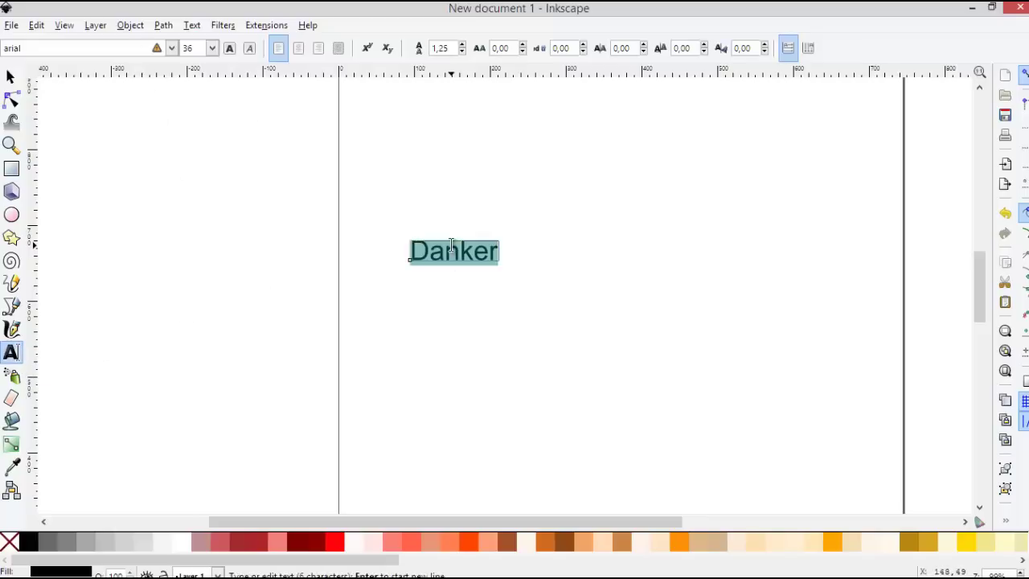
click(171, 48)
drag(171, 85, 160, 153)
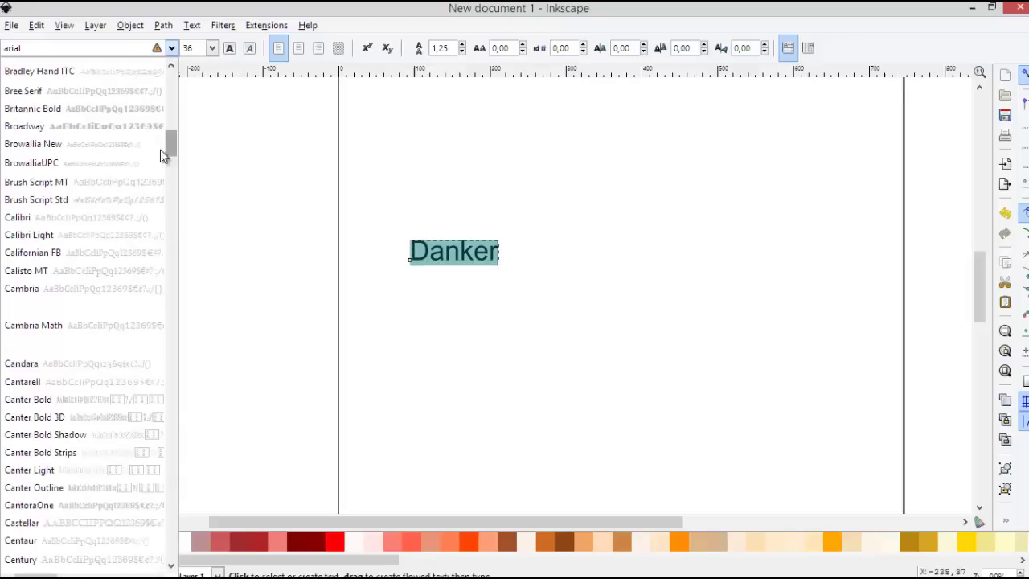
click(78, 127)
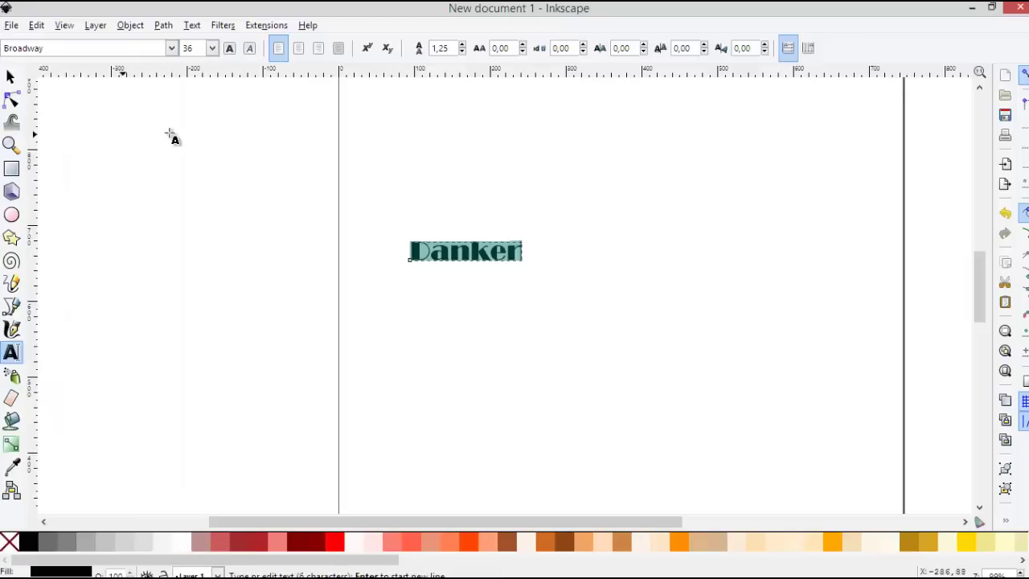
Step: Replace the font with Arial by entering 'aria' in the font family box
click(171, 49)
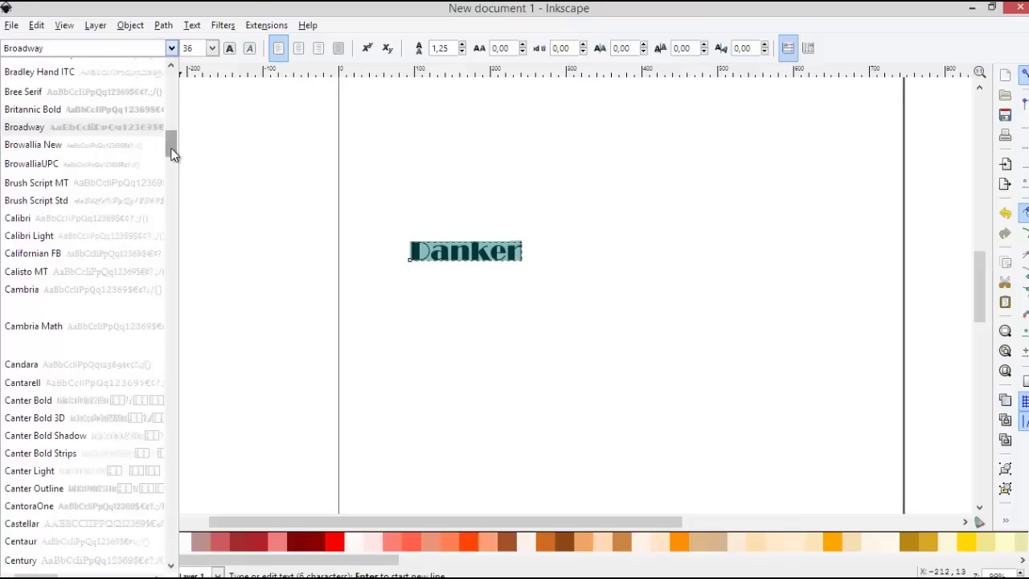
drag(172, 146, 169, 450)
click(51, 49)
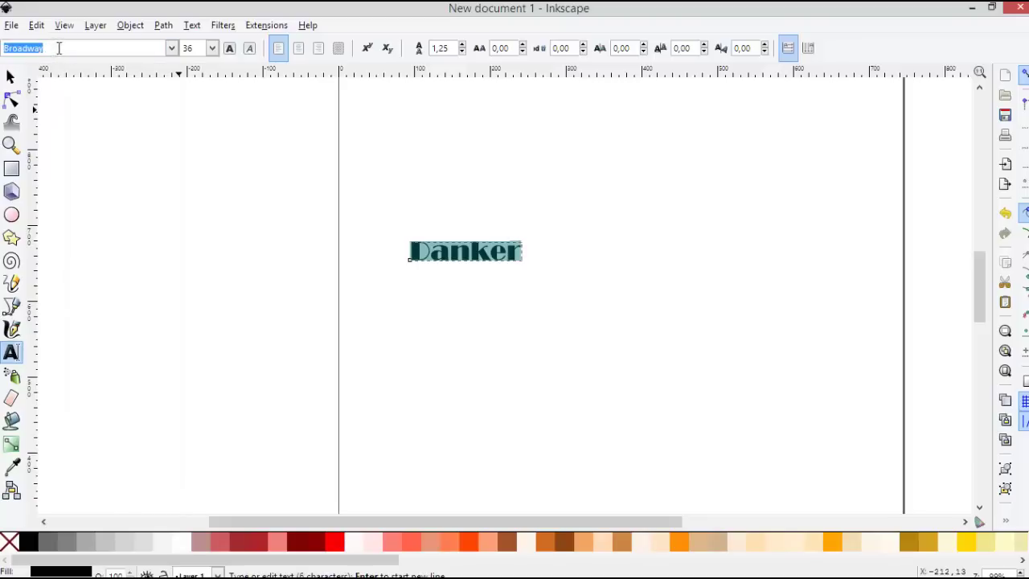
text(a)
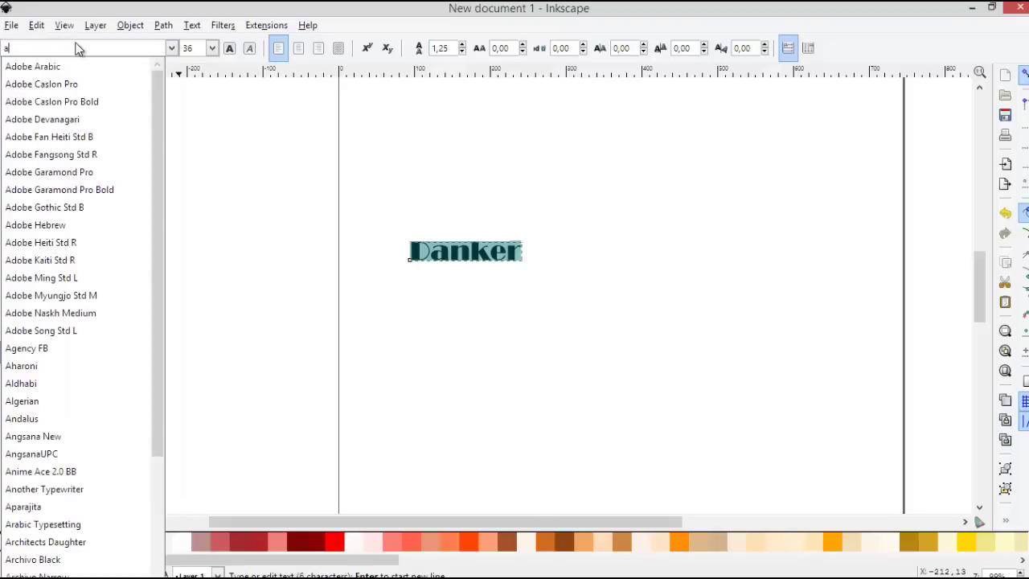
text(rial Black)
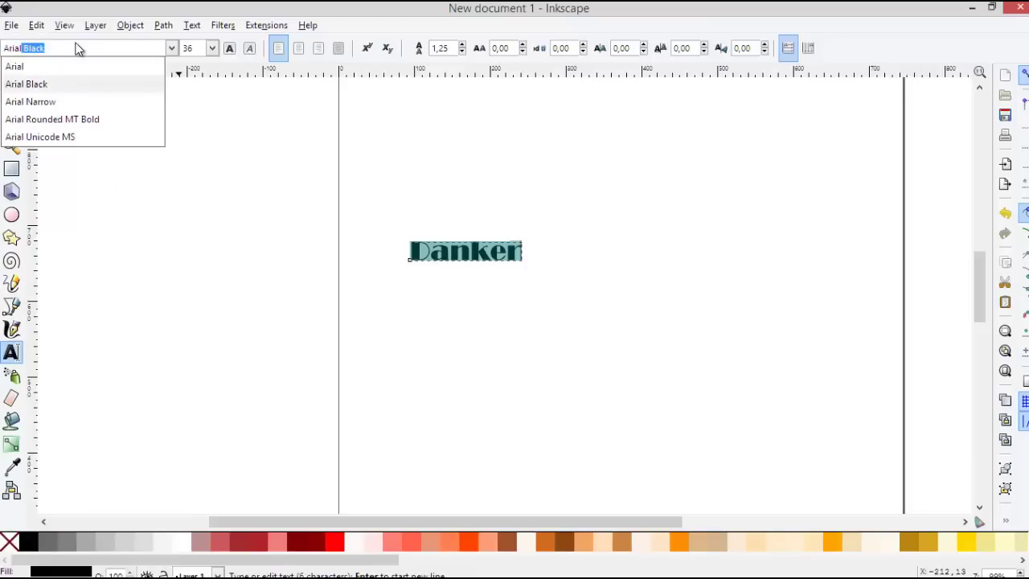
key(Return)
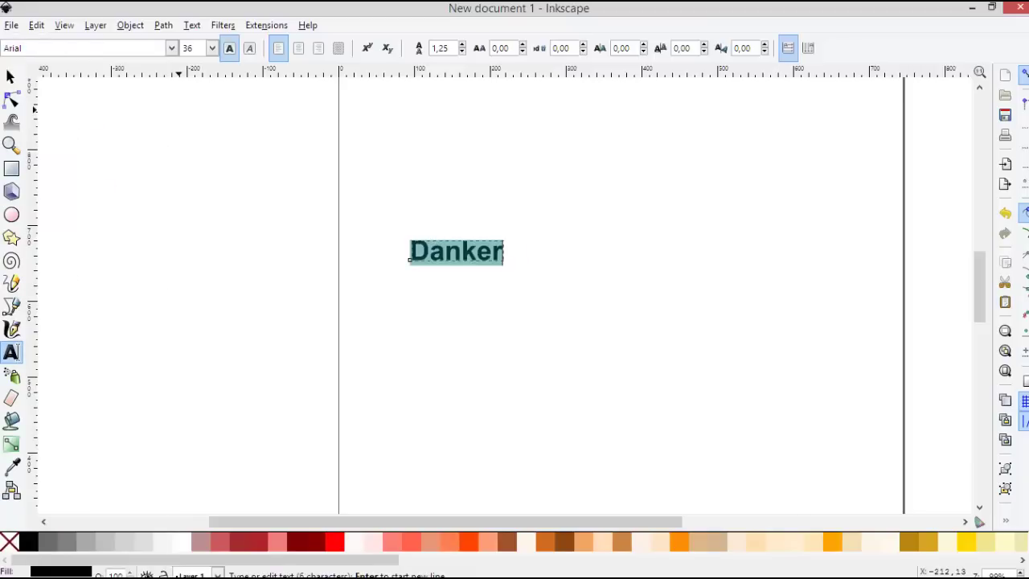
Step: Fill the Danker text with red (#FF0000) from the palette
click(11, 76)
scroll(453, 243, up, 4)
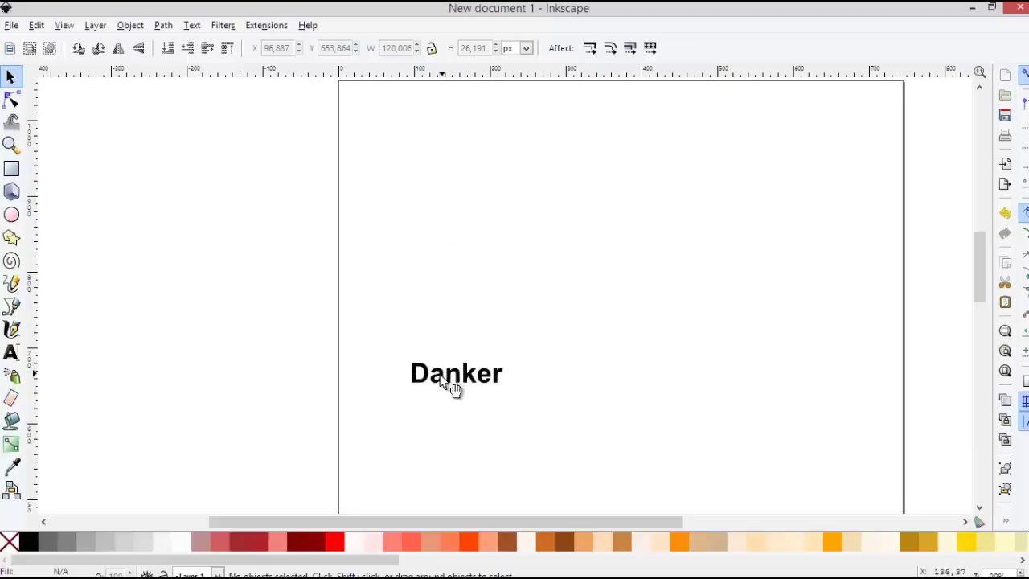
ctrl+scroll(474, 398, up, 3)
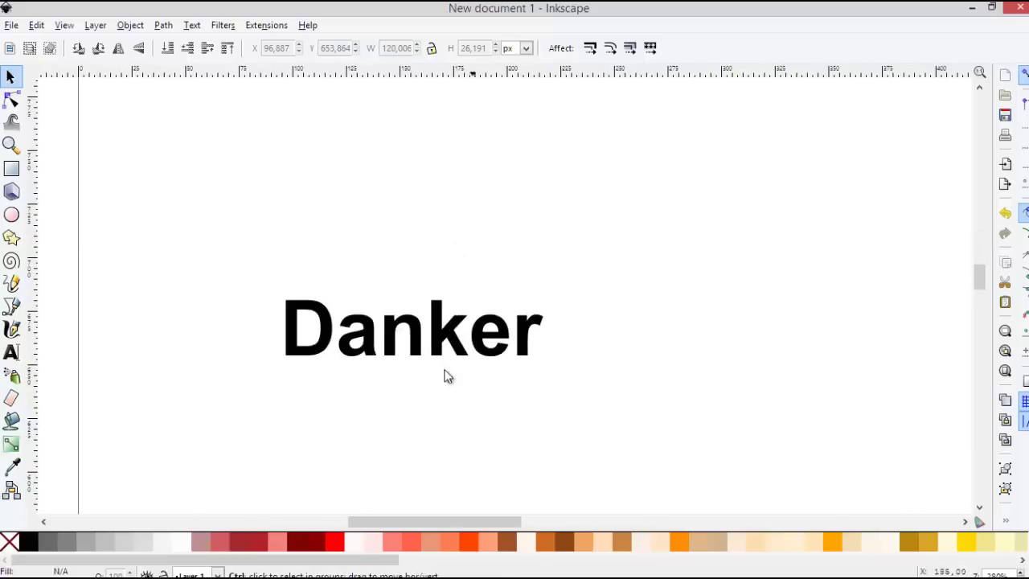
click(418, 334)
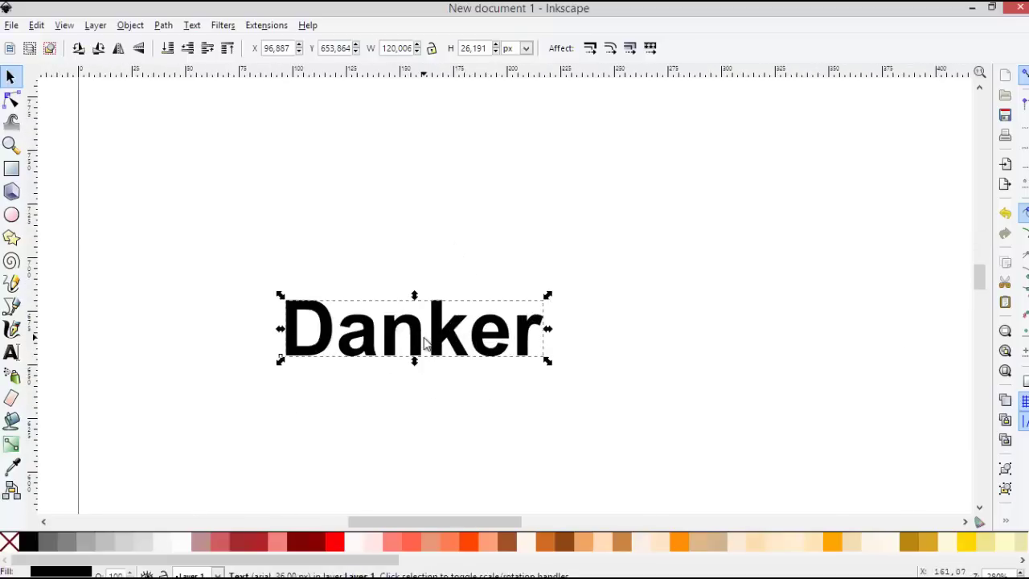
click(336, 543)
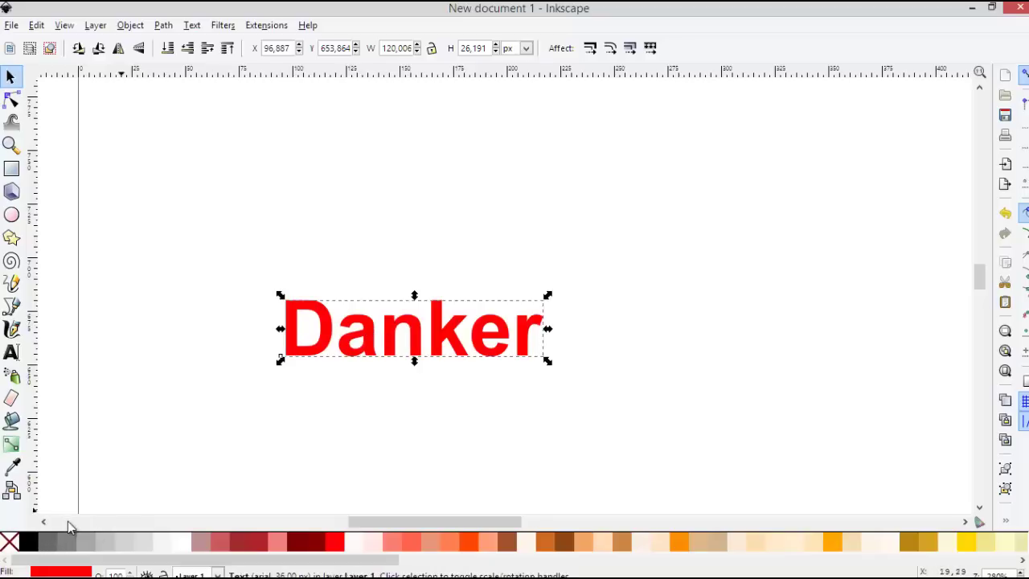
Step: Give Danker a black outline stroke and nudge it slightly down and left
right_click(32, 540)
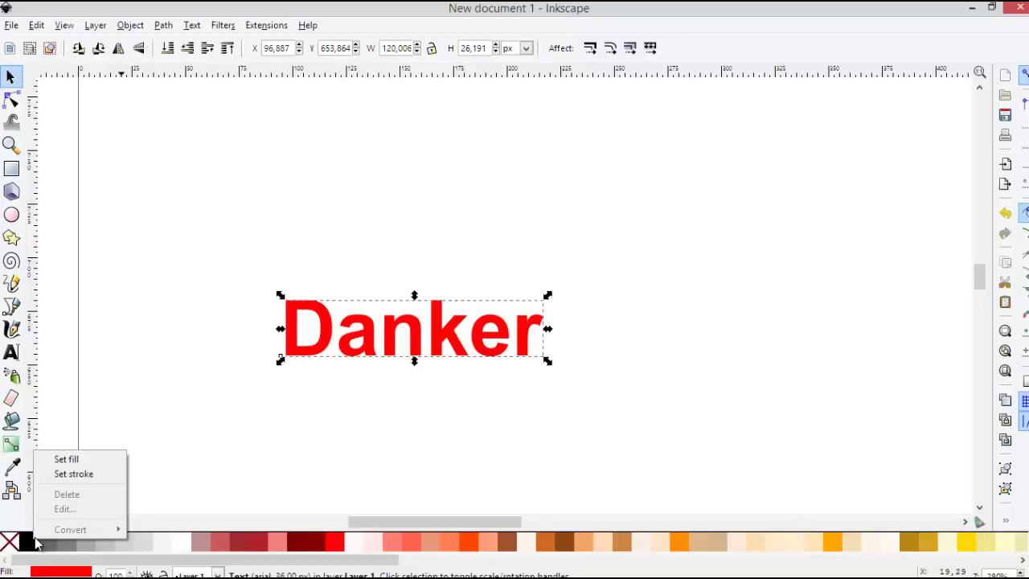
click(73, 473)
click(246, 423)
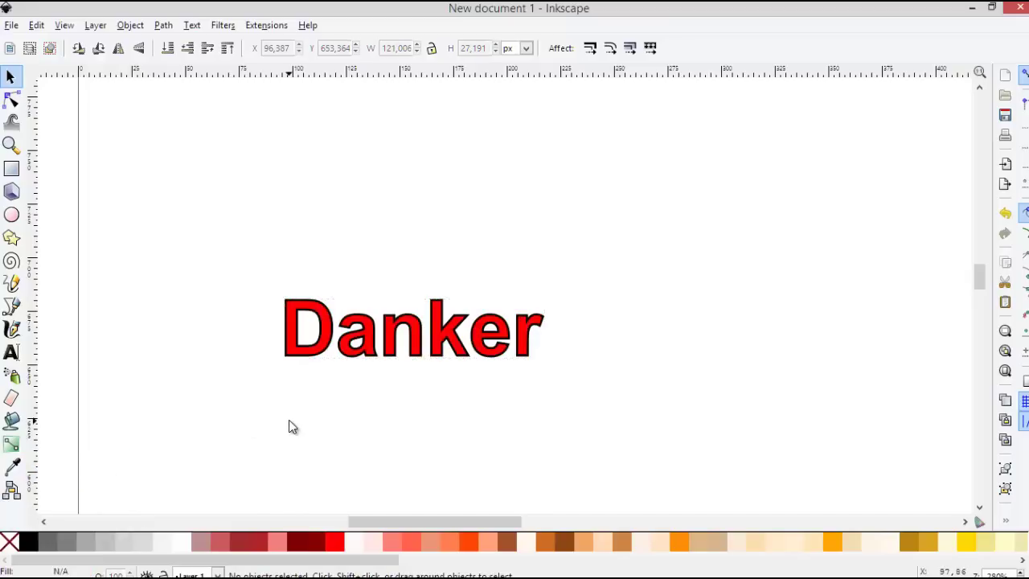
ctrl+scroll(293, 407, up, 3)
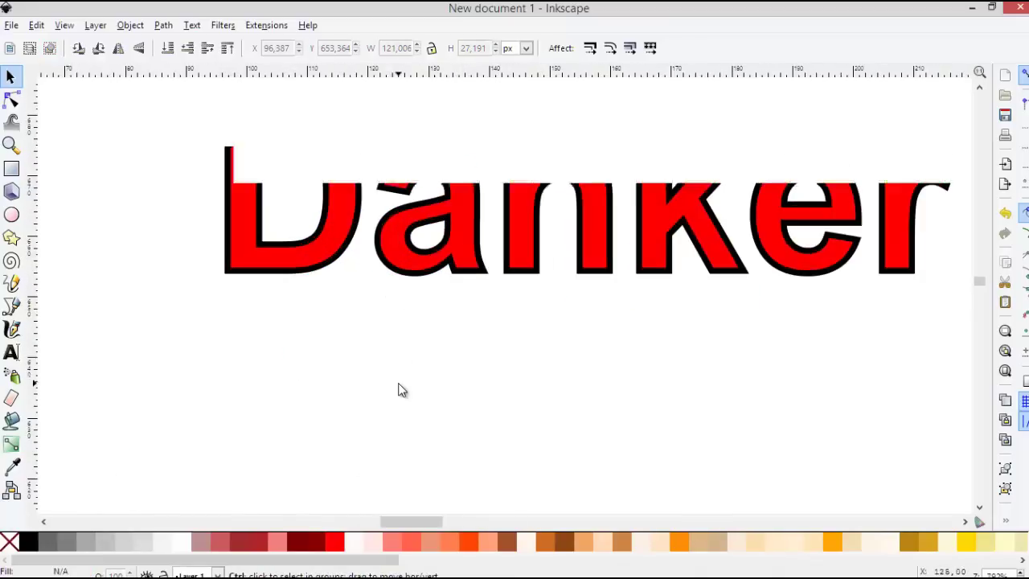
drag(432, 271, 402, 294)
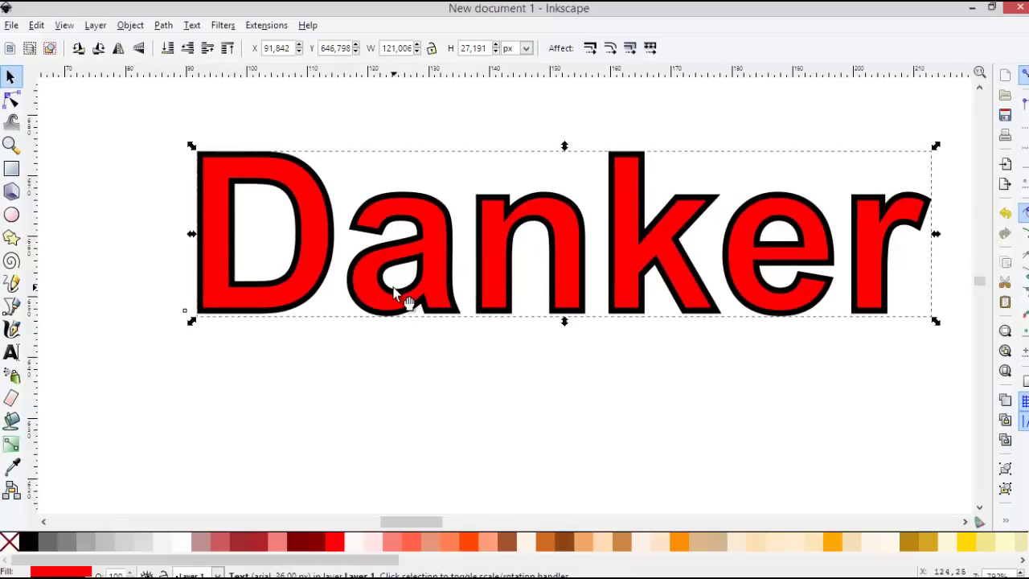
click(353, 358)
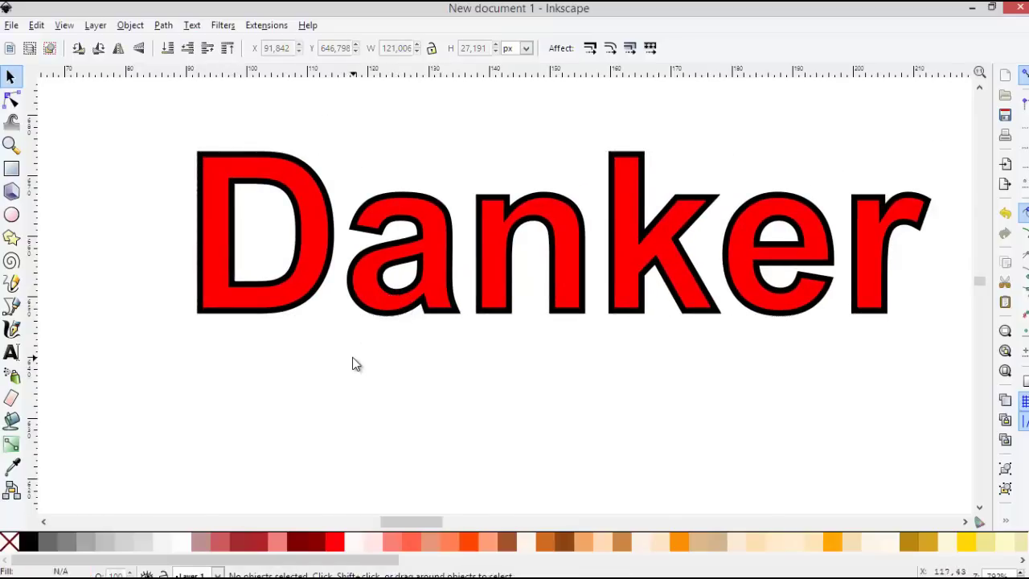
click(367, 307)
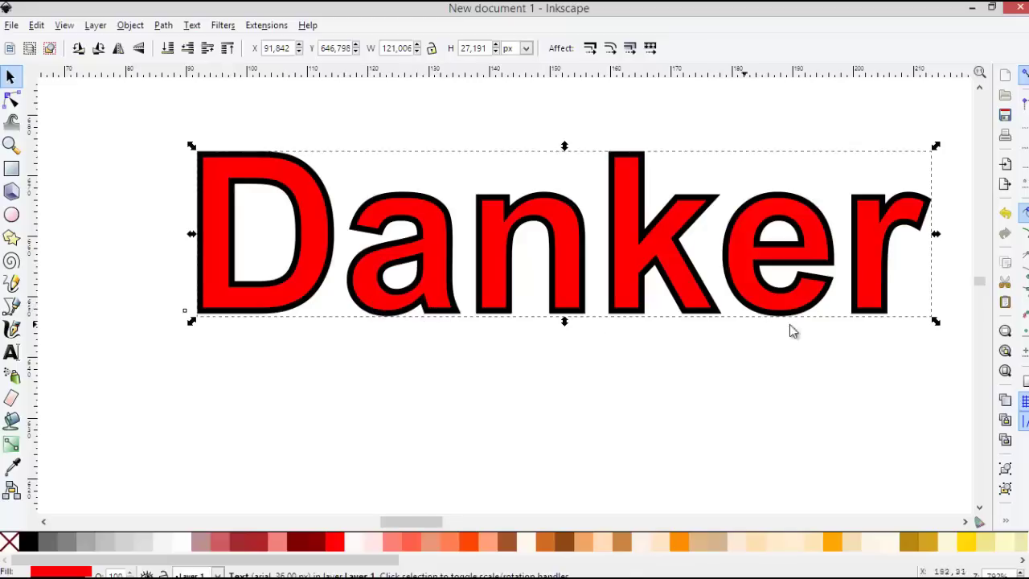
Step: Remove the black outline from Danker using the no-colour swatch's Set stroke
right_click(424, 239)
click(363, 379)
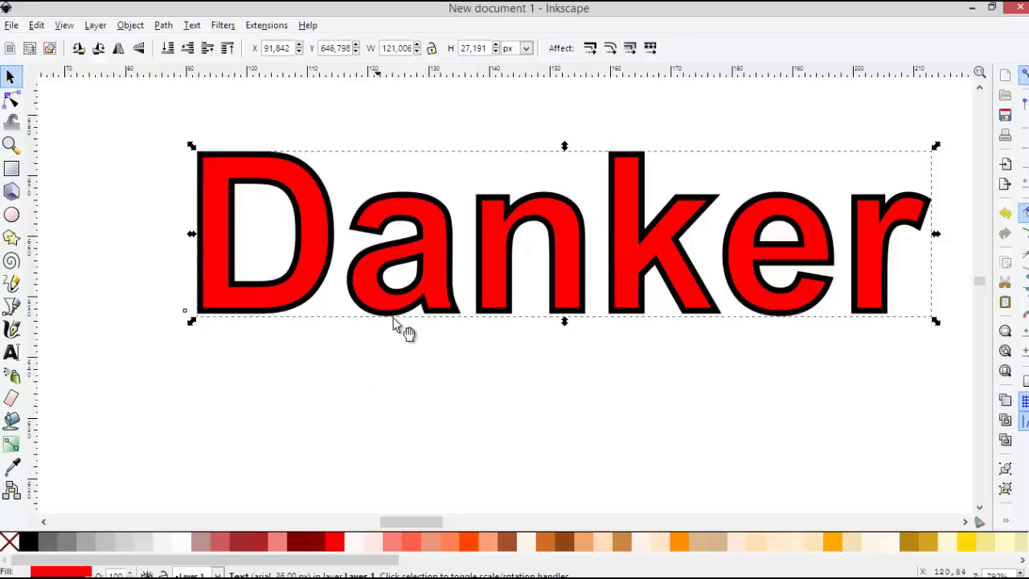
right_click(407, 269)
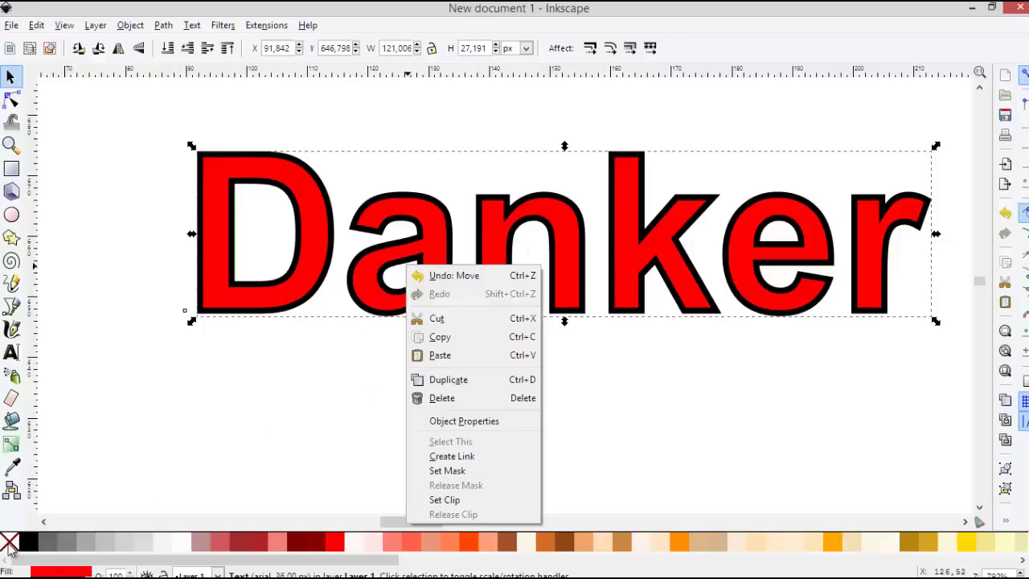
click(10, 547)
right_click(10, 546)
click(45, 480)
click(290, 377)
Step: Convert the Danker text into paths with Path > Object to Path
click(408, 280)
right_click(424, 268)
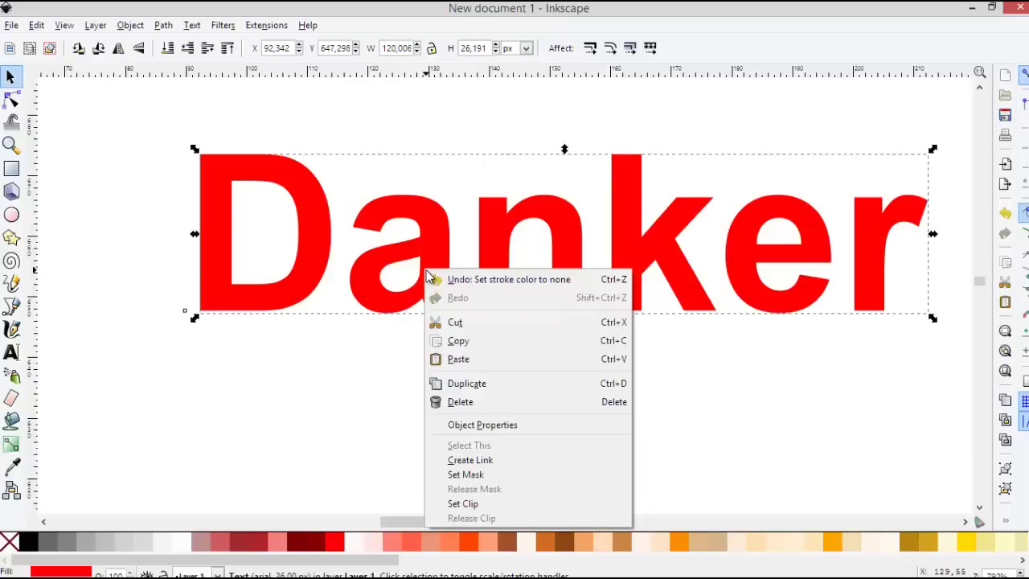
click(164, 26)
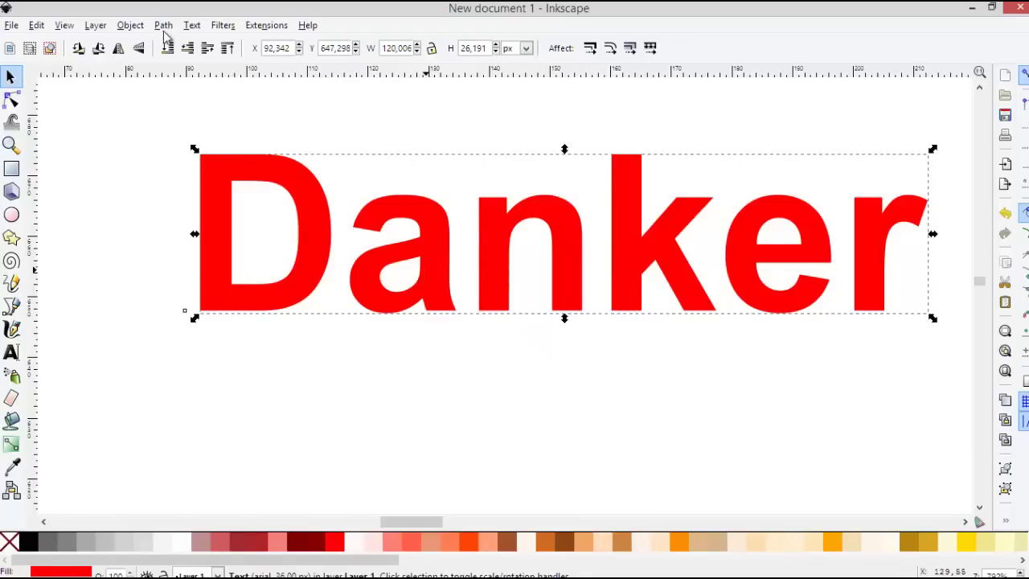
click(164, 31)
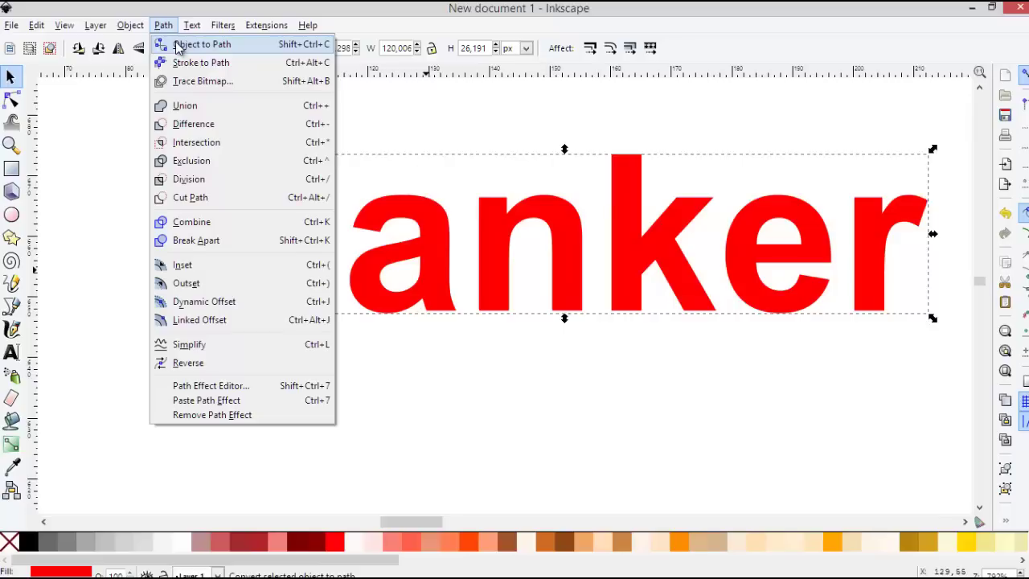
click(178, 46)
click(170, 324)
click(419, 276)
click(163, 26)
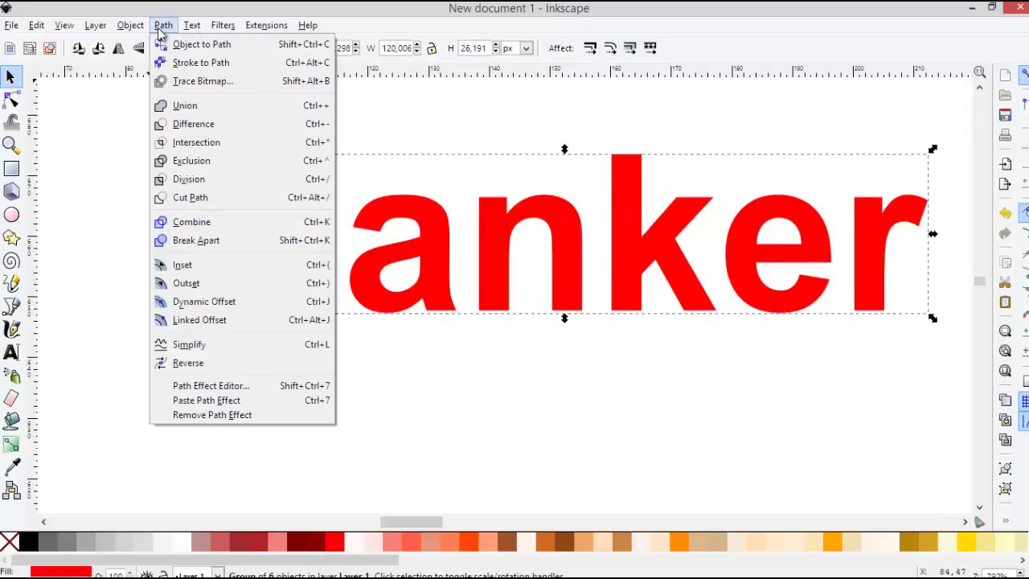
click(167, 46)
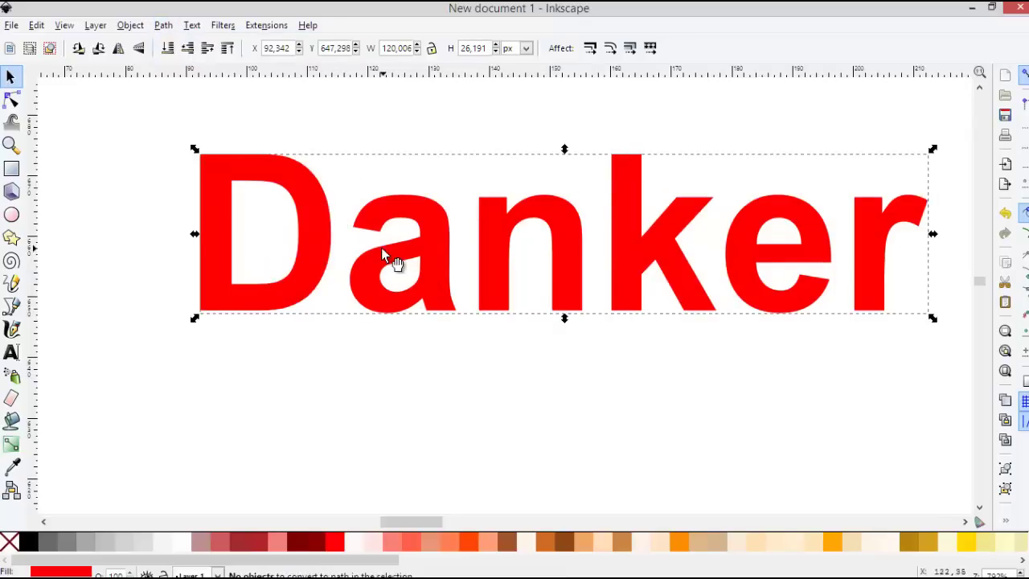
Step: Close the selection preferences window and return to the Selector tool for the lettering
click(11, 351)
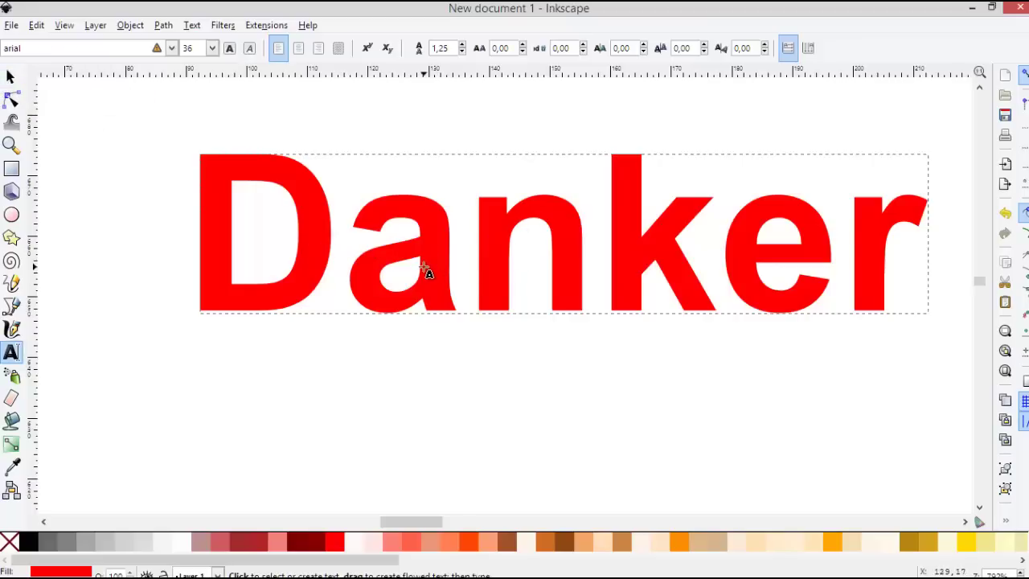
click(162, 28)
mouse_move(130, 25)
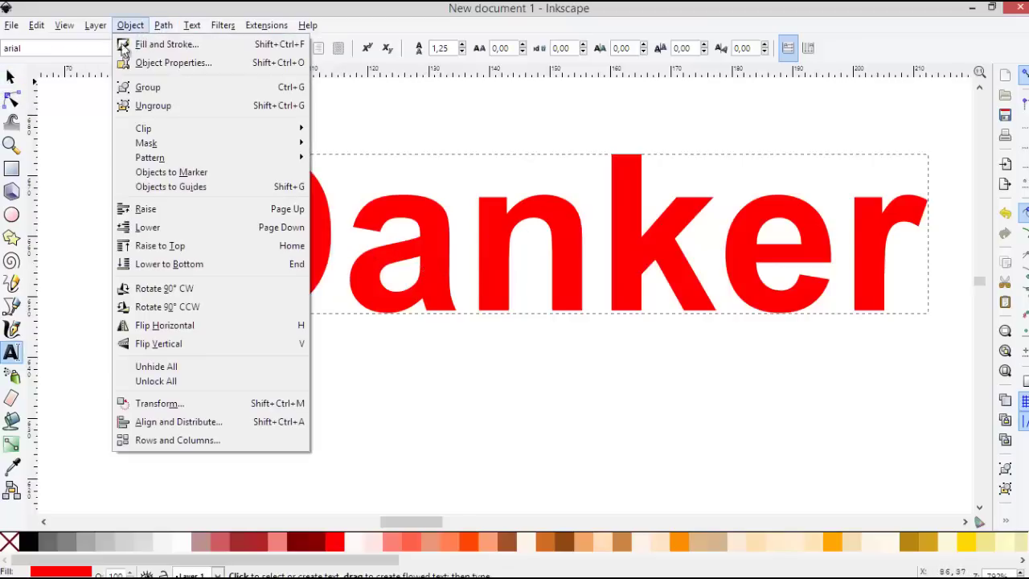
double_click(11, 76)
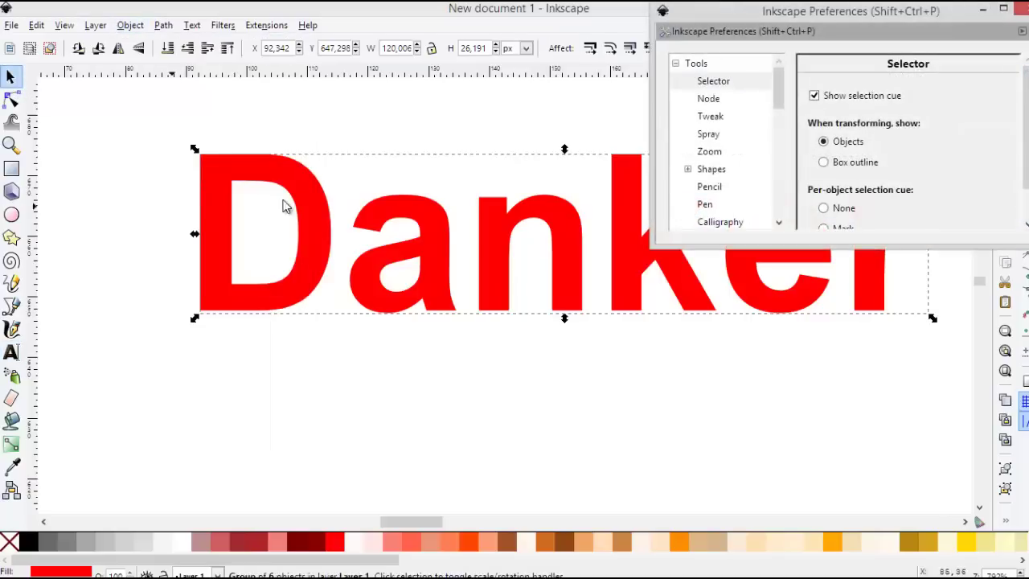
click(1023, 10)
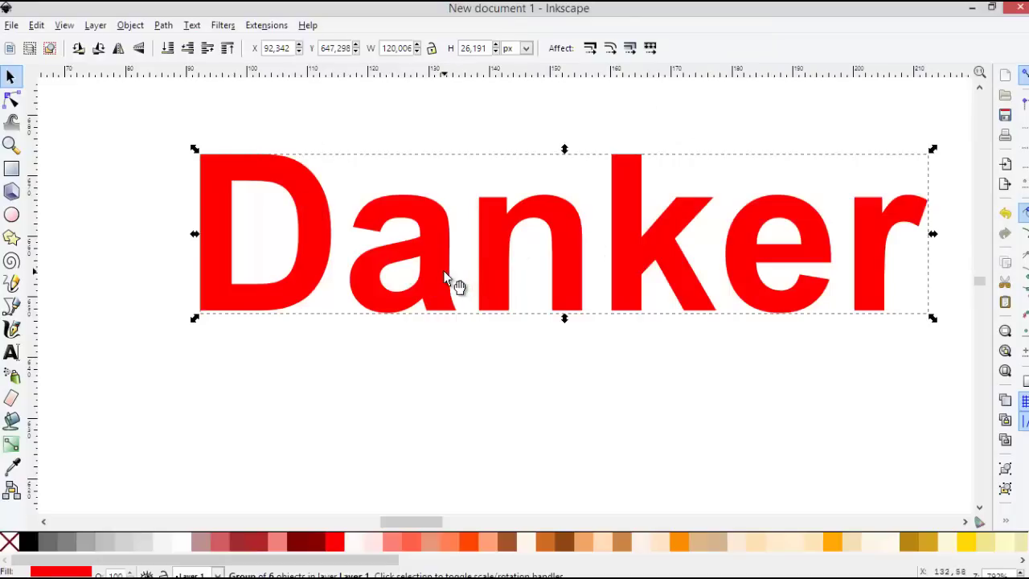
click(163, 25)
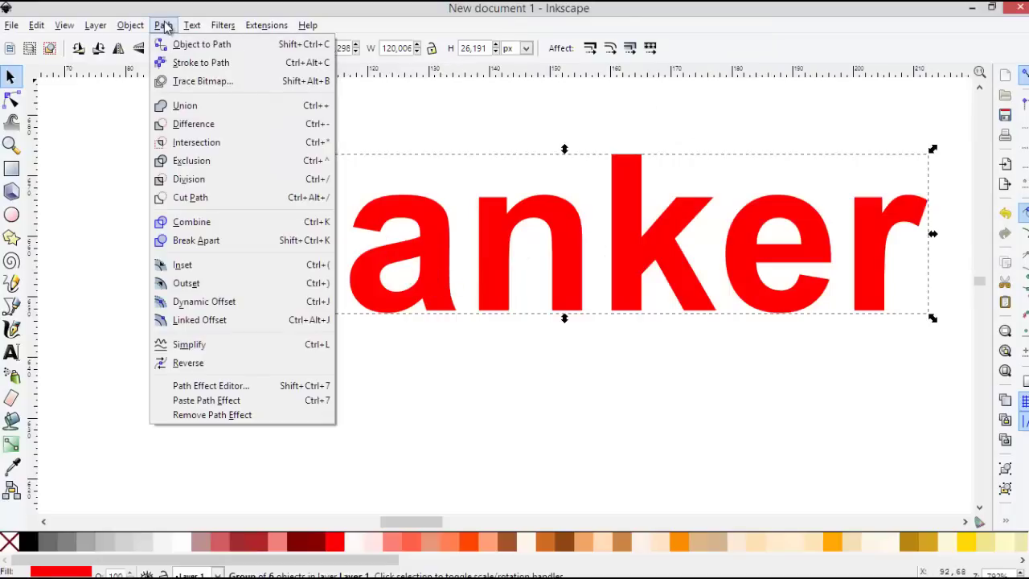
Step: Ungroup Danker into separate letters, test-moving a, n and k and undoing each
mouse_move(130, 25)
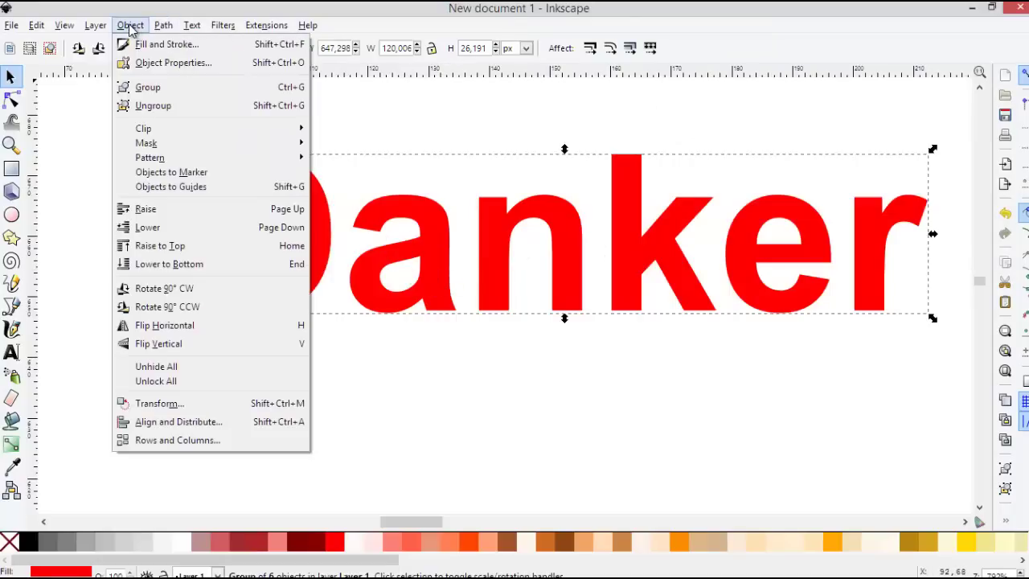
click(161, 105)
click(406, 221)
drag(421, 135, 428, 171)
key(ctrl+z)
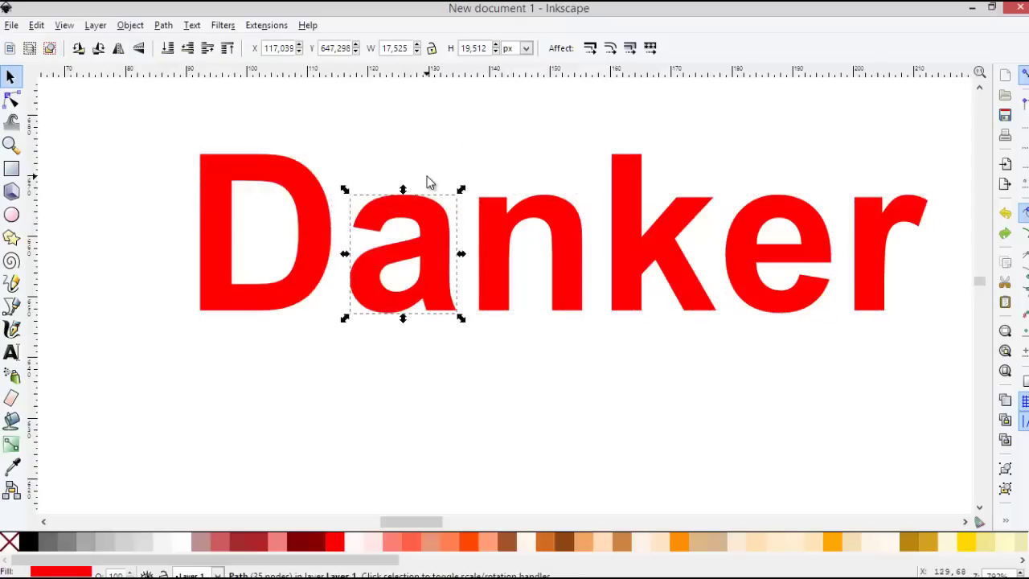
drag(500, 213, 512, 100)
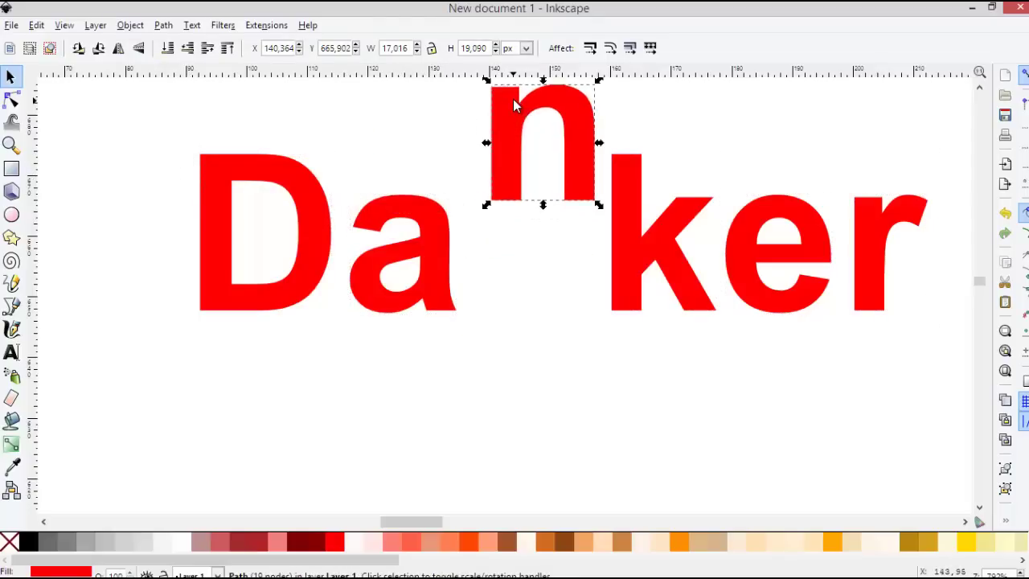
key(ctrl+z)
drag(623, 205, 584, 304)
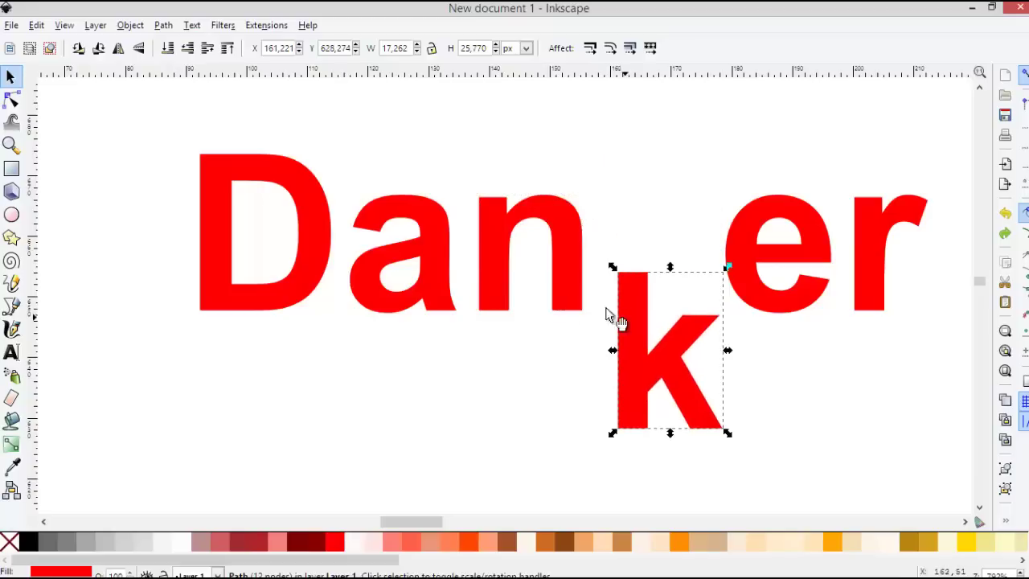
key(ctrl+z)
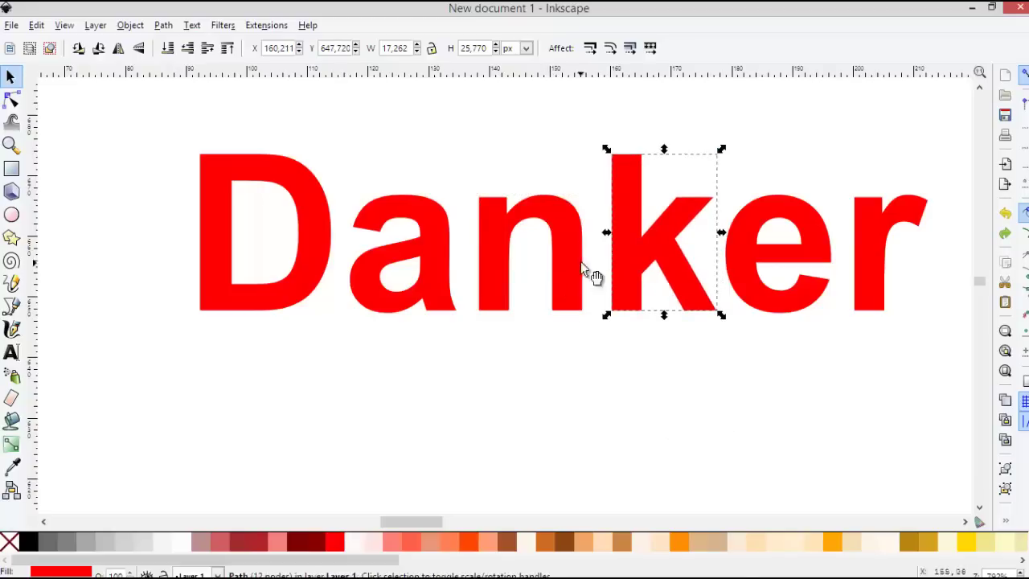
click(523, 384)
click(450, 302)
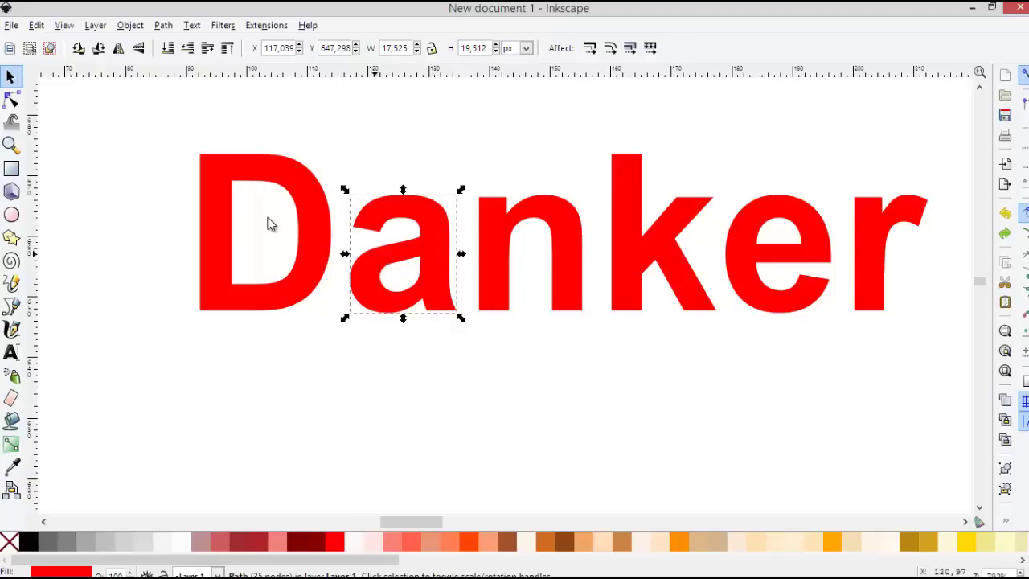
Step: Drag the a's bottom-right node out under 'nker' and nudge its base node down into a swash
click(11, 101)
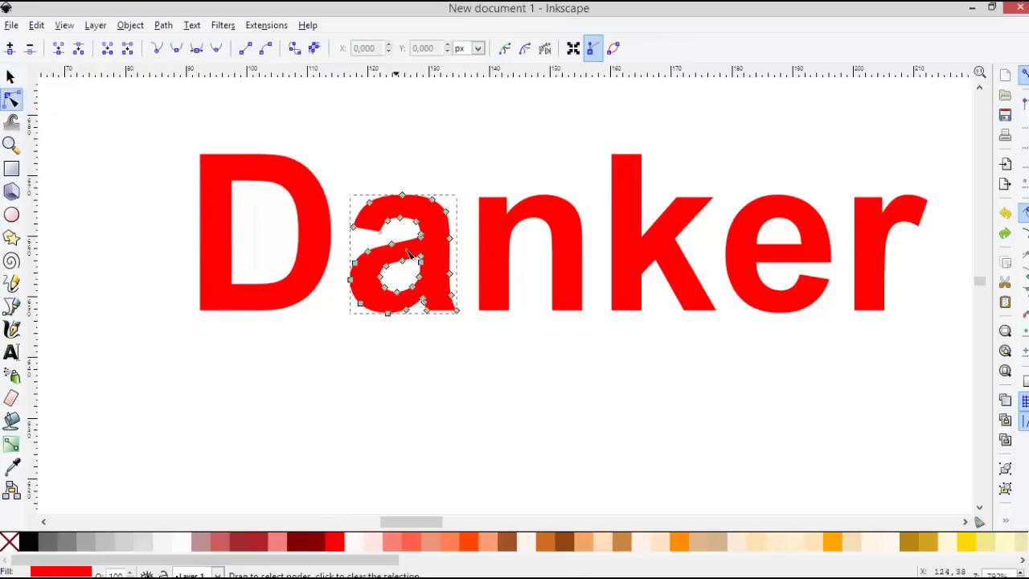
drag(457, 315, 899, 322)
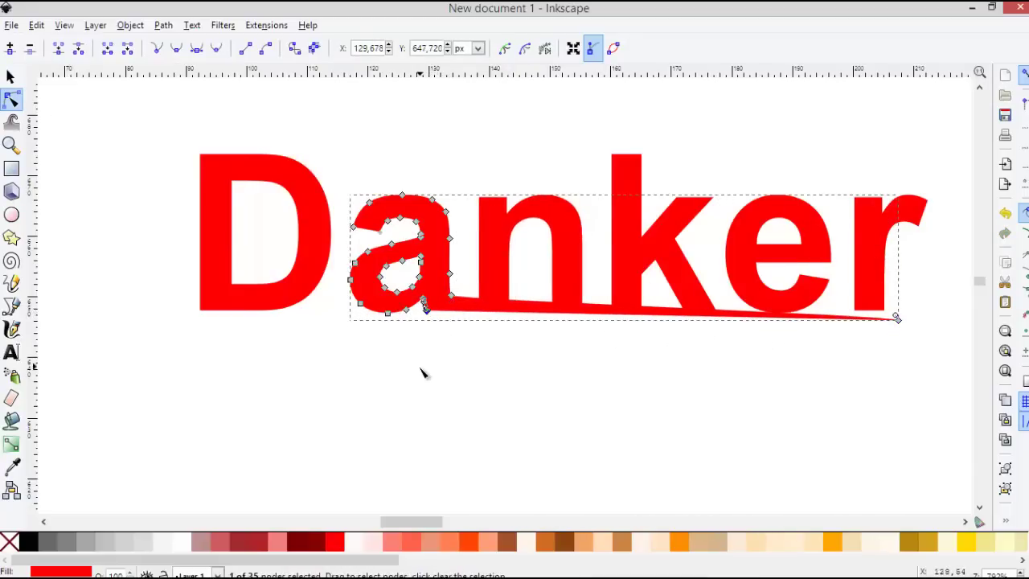
scroll(423, 366, up, 2)
scroll(434, 425, up, 3)
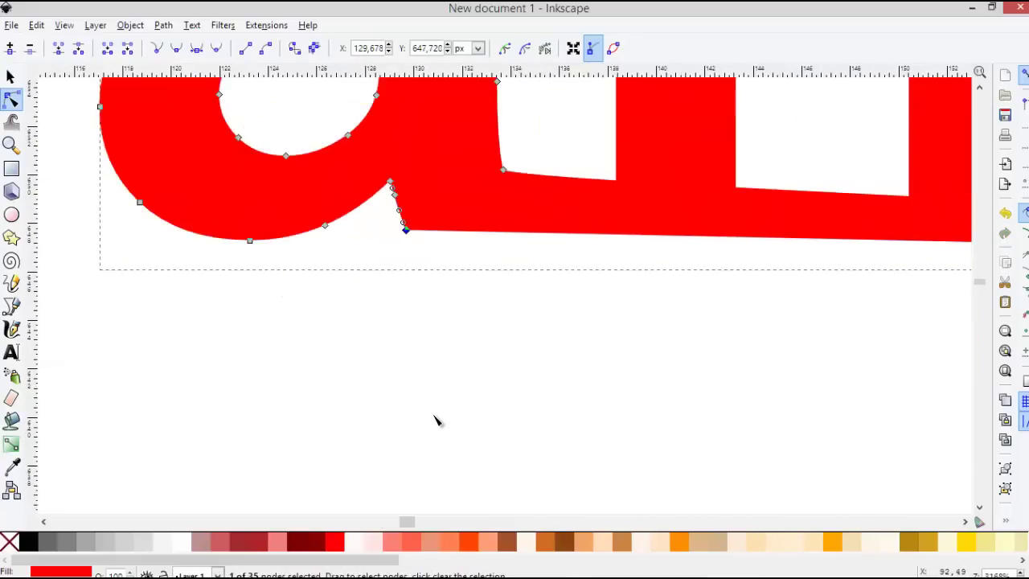
drag(368, 281, 440, 239)
key(Down)
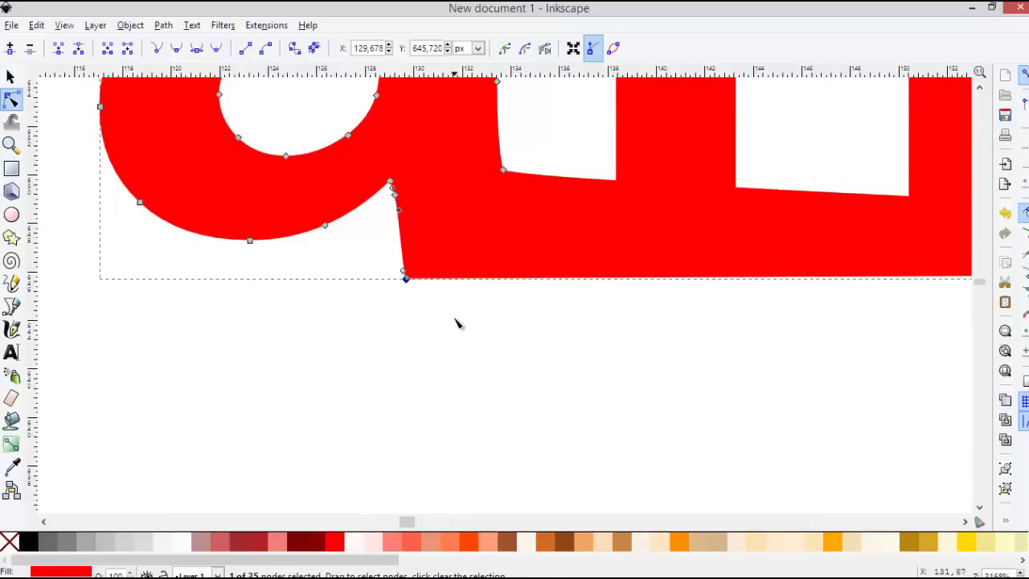
scroll(457, 321, down, 4)
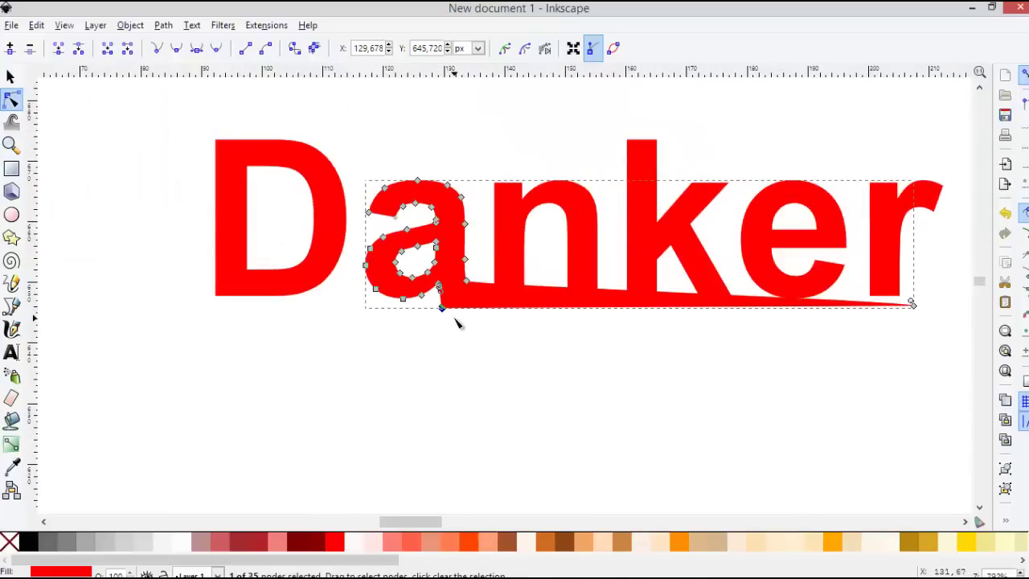
click(10, 77)
Step: Shift the D slightly right and down, and try dark red on the n before undoing
click(116, 248)
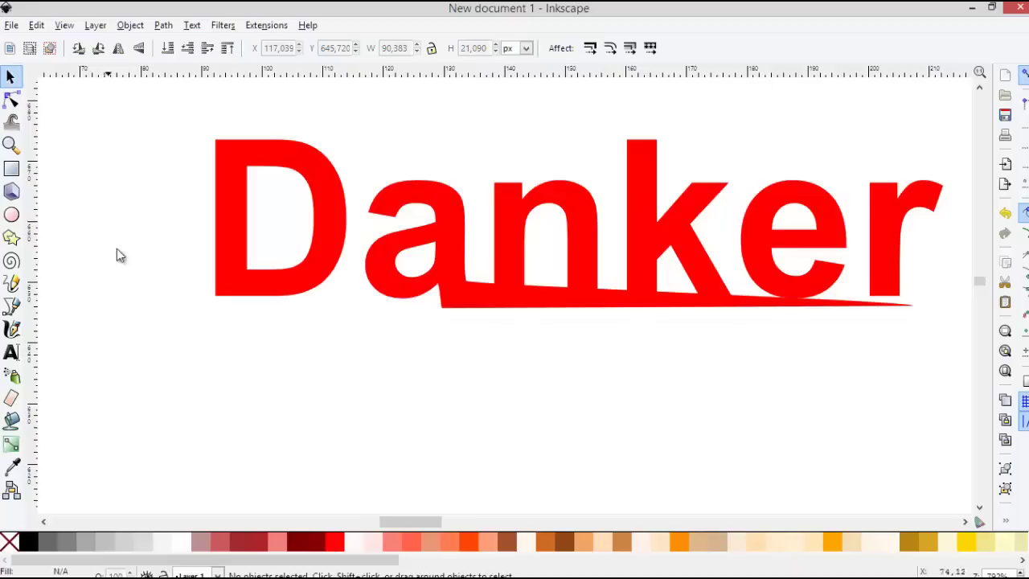
scroll(151, 314, down, 1)
click(151, 314)
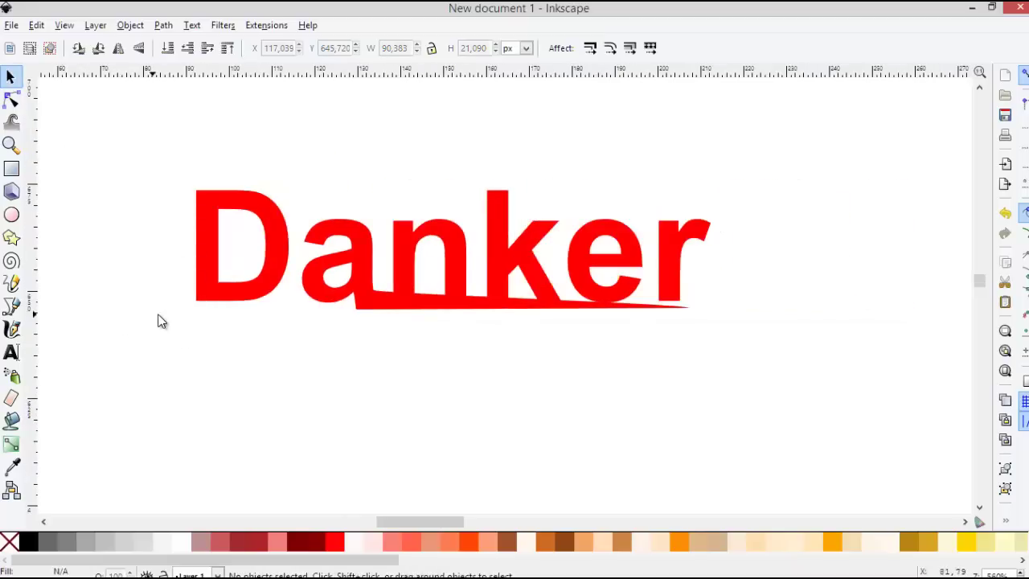
mouse_move(253, 298)
mouse_down()
mouse_move(261, 311)
mouse_move(253, 310)
mouse_up()
click(350, 149)
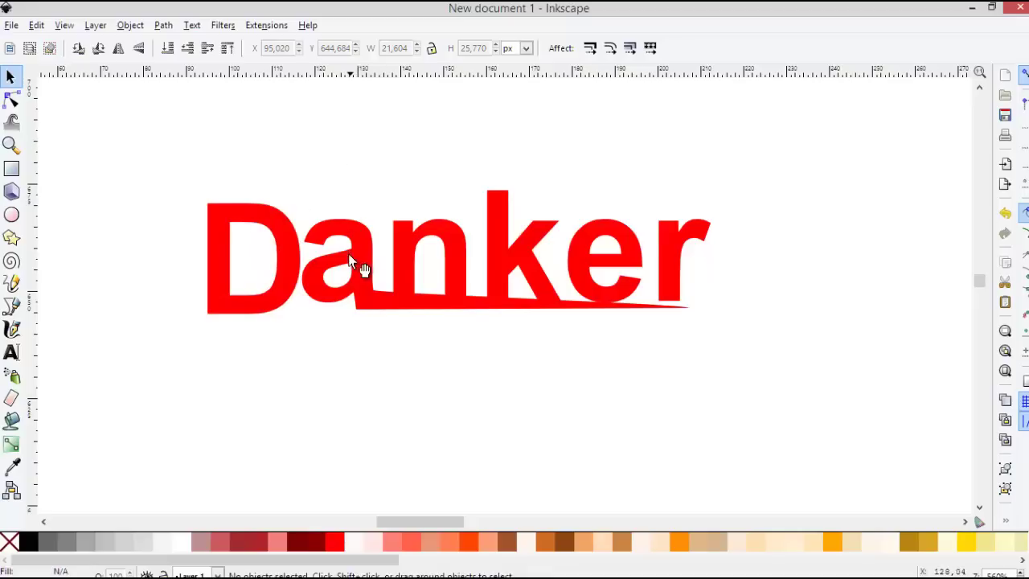
click(459, 253)
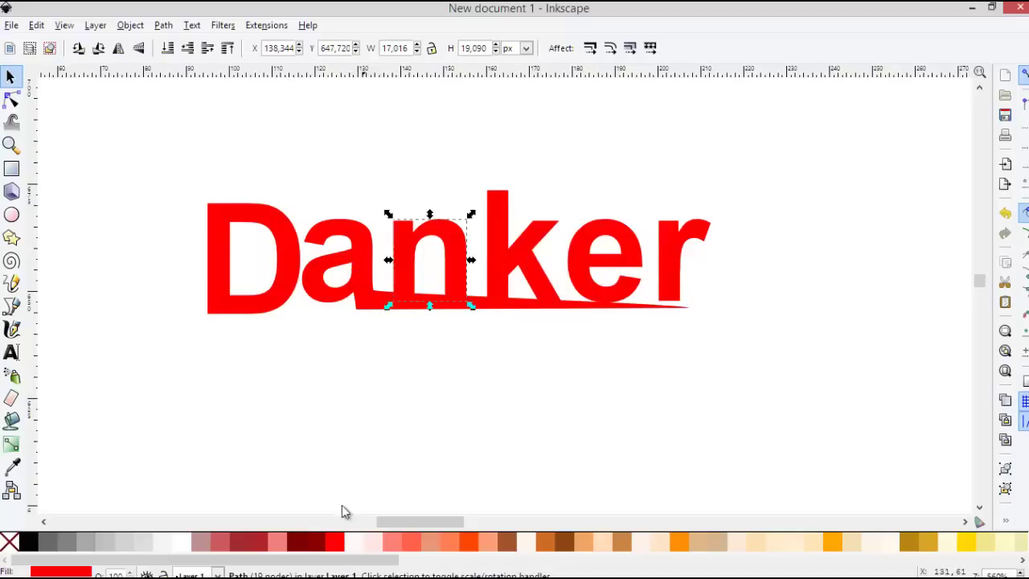
click(308, 547)
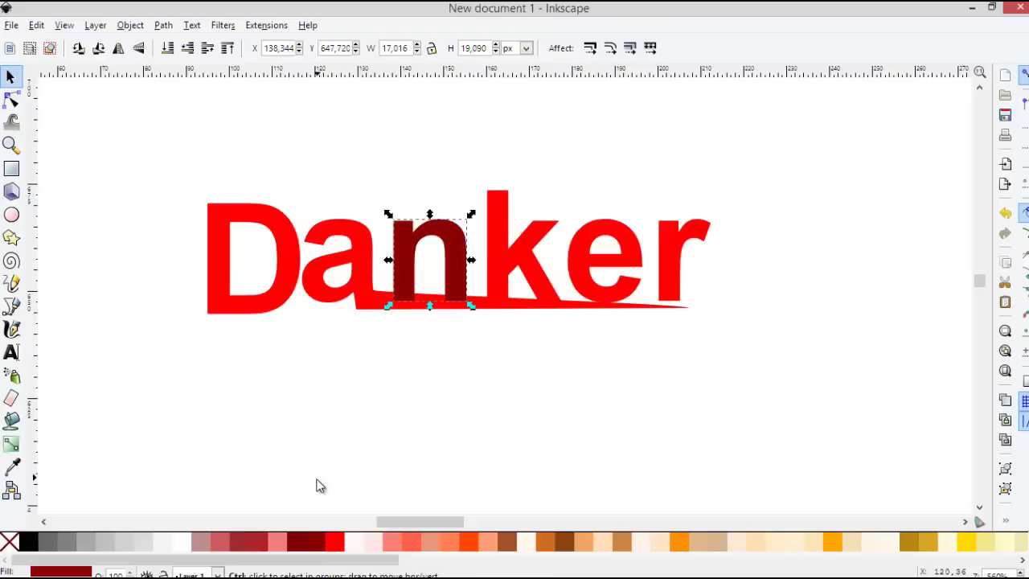
key(ctrl+z)
Step: Colour the D orangered from the palette after trying crimson
click(380, 422)
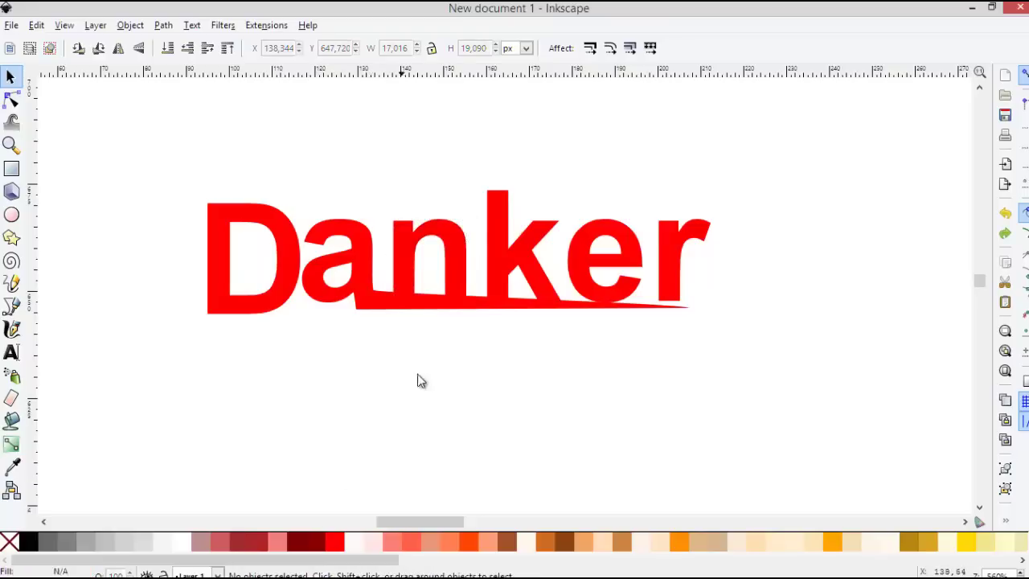
click(273, 280)
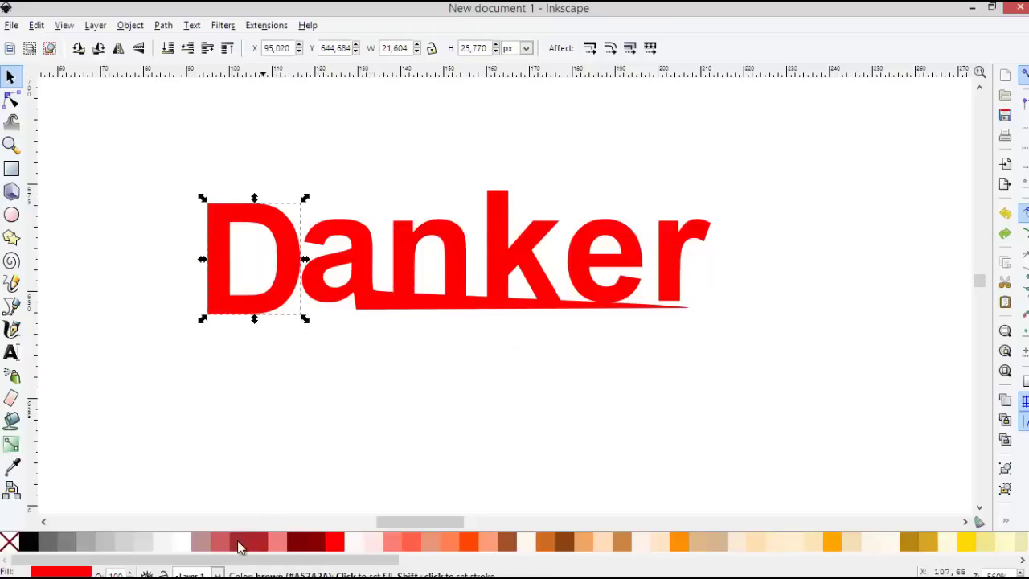
click(1022, 561)
drag(1022, 561, 1022, 561)
click(979, 540)
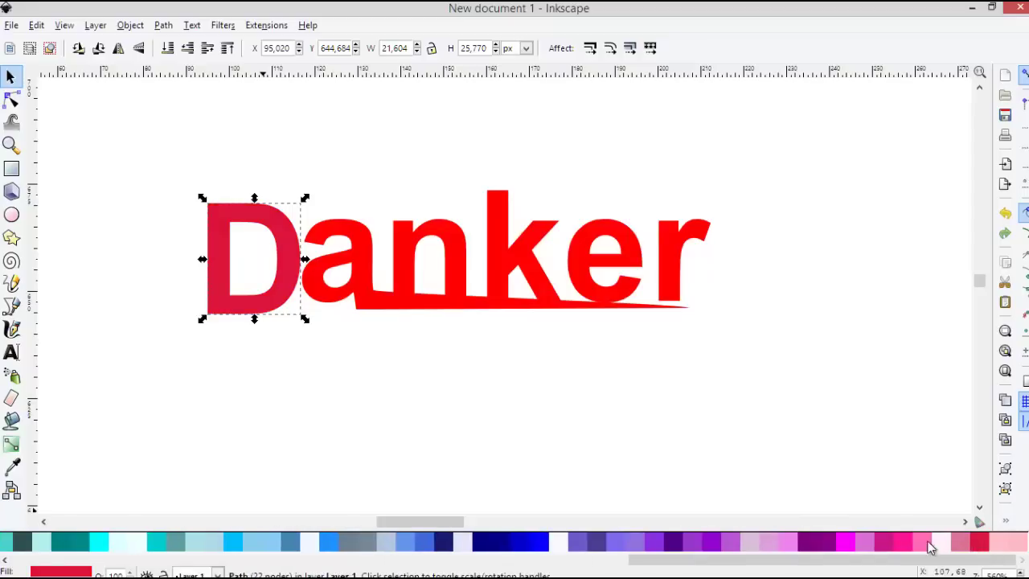
click(4, 561)
drag(5, 561, 5, 561)
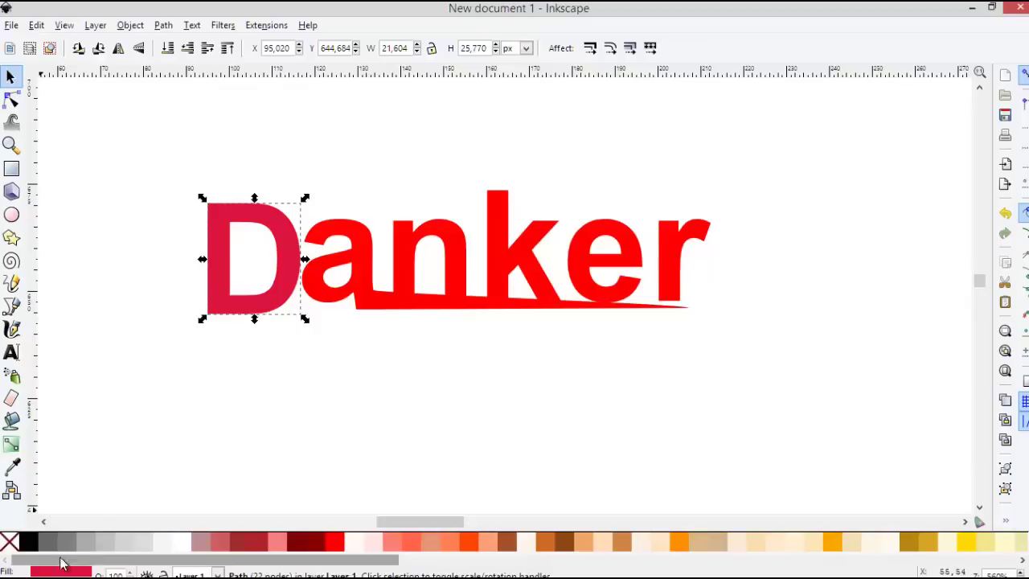
click(469, 545)
click(388, 395)
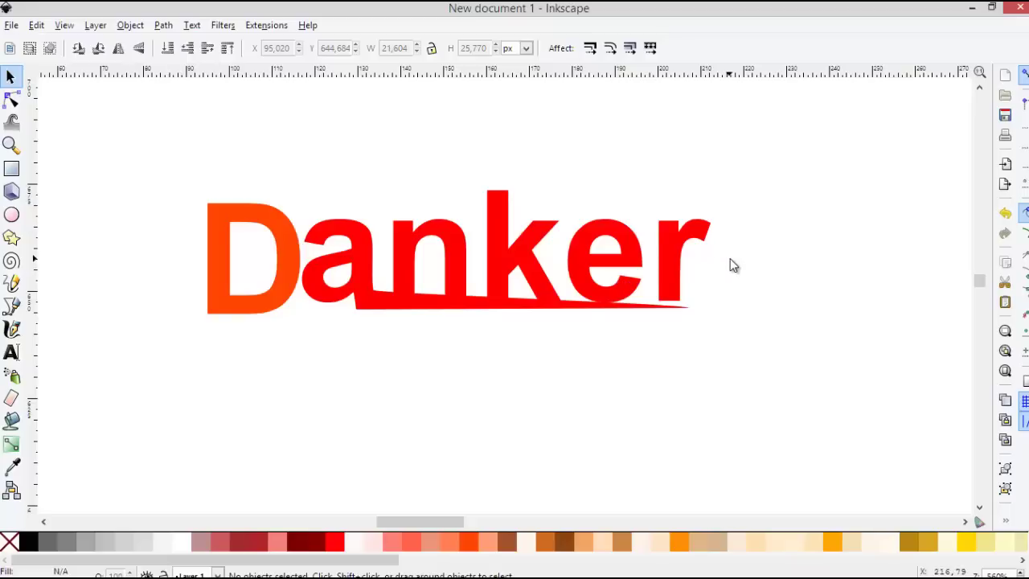
Step: Group the six Danker letters and duplicate the group, offsetting the two copies
drag(149, 163, 820, 363)
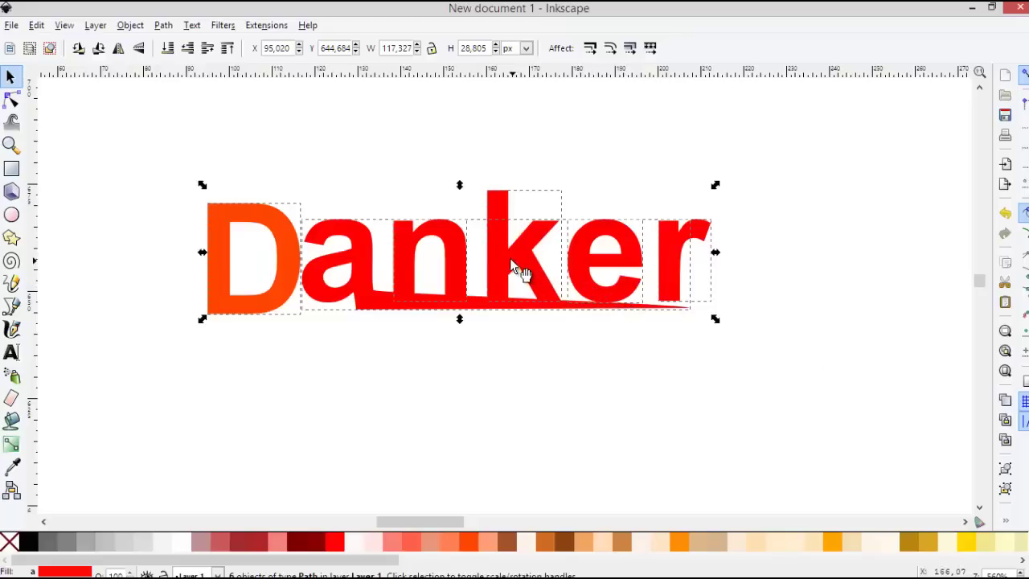
click(133, 25)
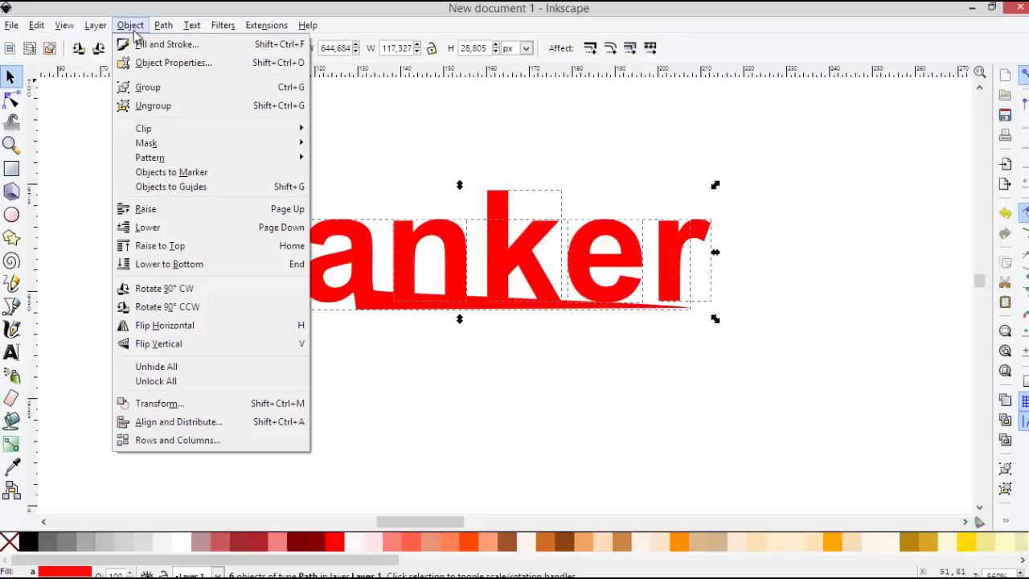
click(145, 86)
click(244, 249)
right_click(239, 214)
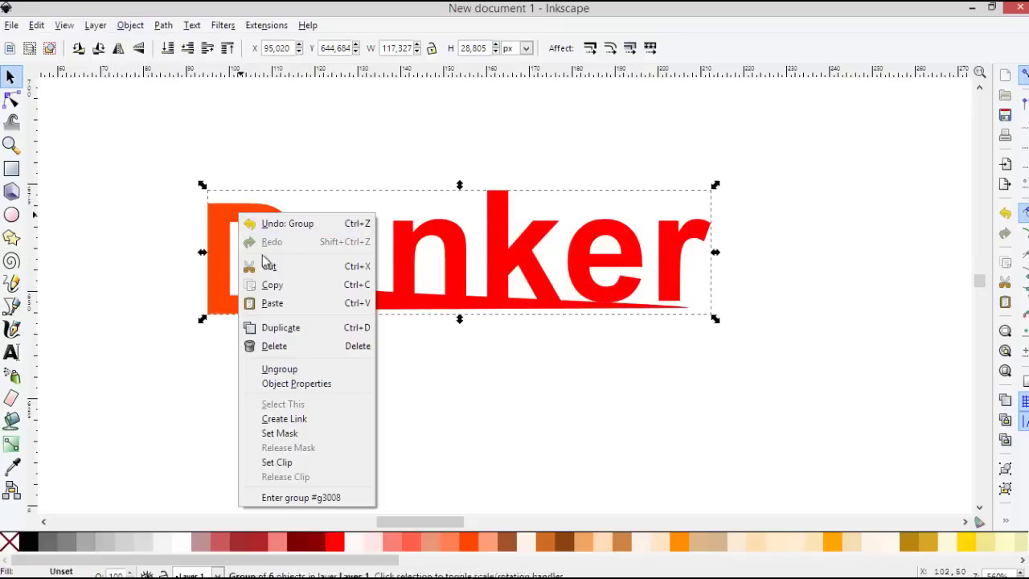
click(291, 328)
drag(336, 282, 583, 226)
drag(370, 257, 352, 363)
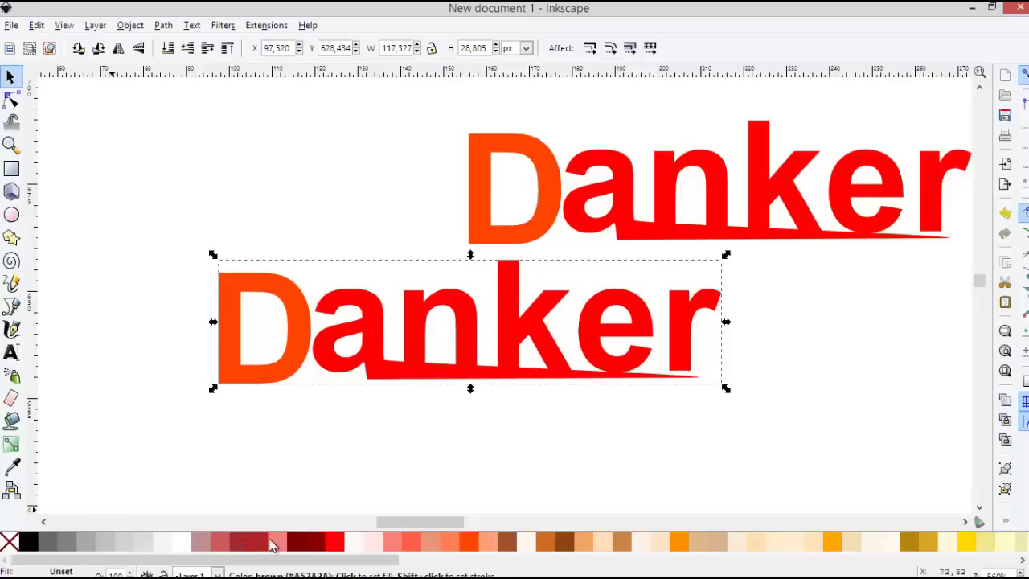
Step: Give the lower copy a grey outline and lay the red Danker over it as shadow
mouse_move(174, 558)
mouse_down()
mouse_move(189, 558)
mouse_move(155, 561)
mouse_up()
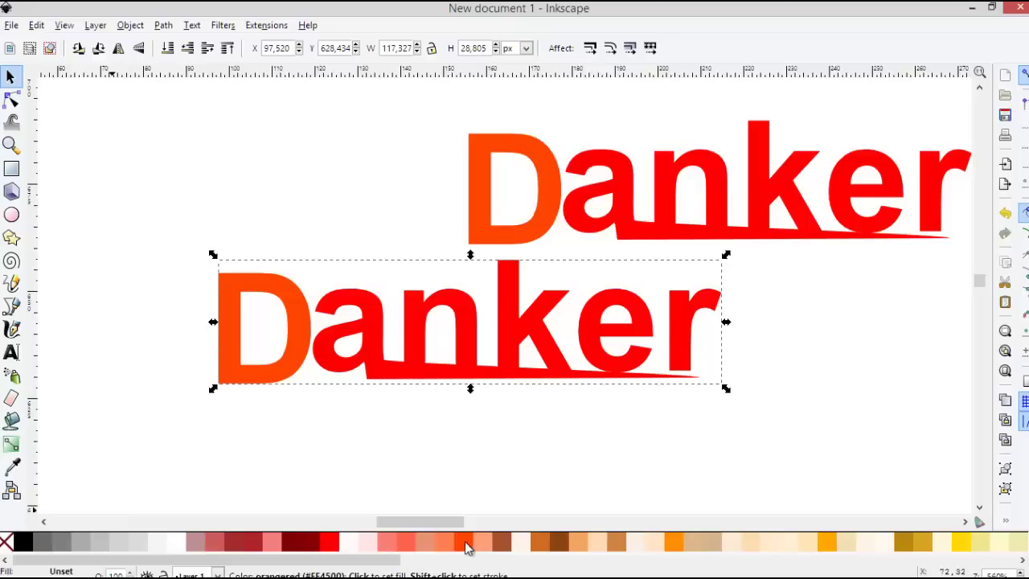
right_click(567, 545)
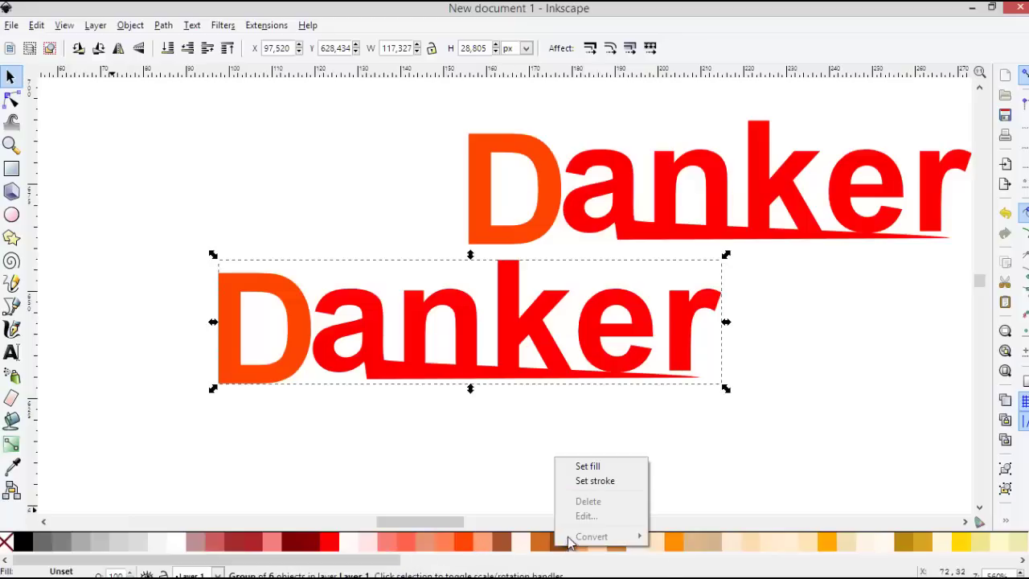
click(586, 482)
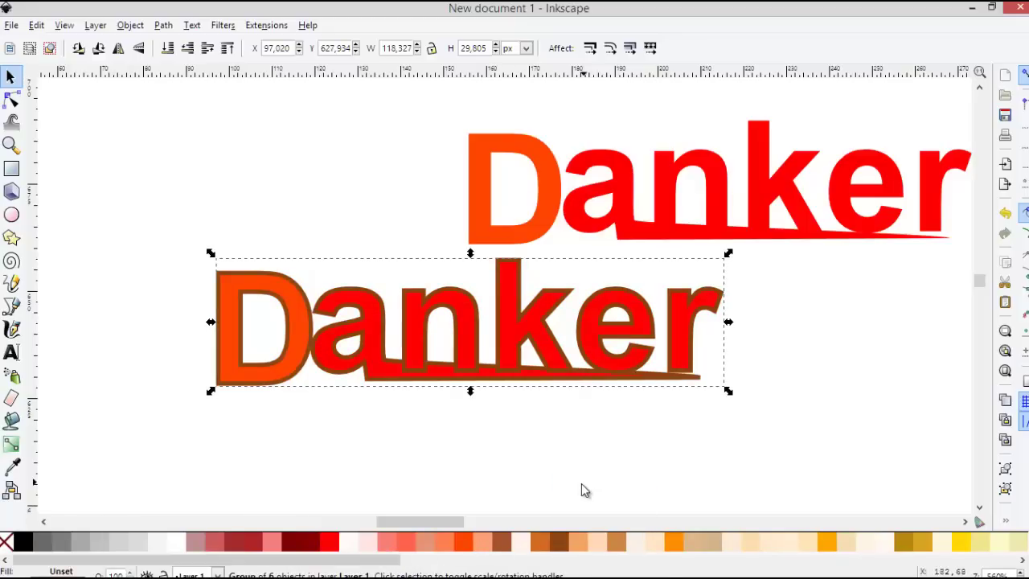
click(579, 480)
drag(545, 192, 400, 148)
click(341, 297)
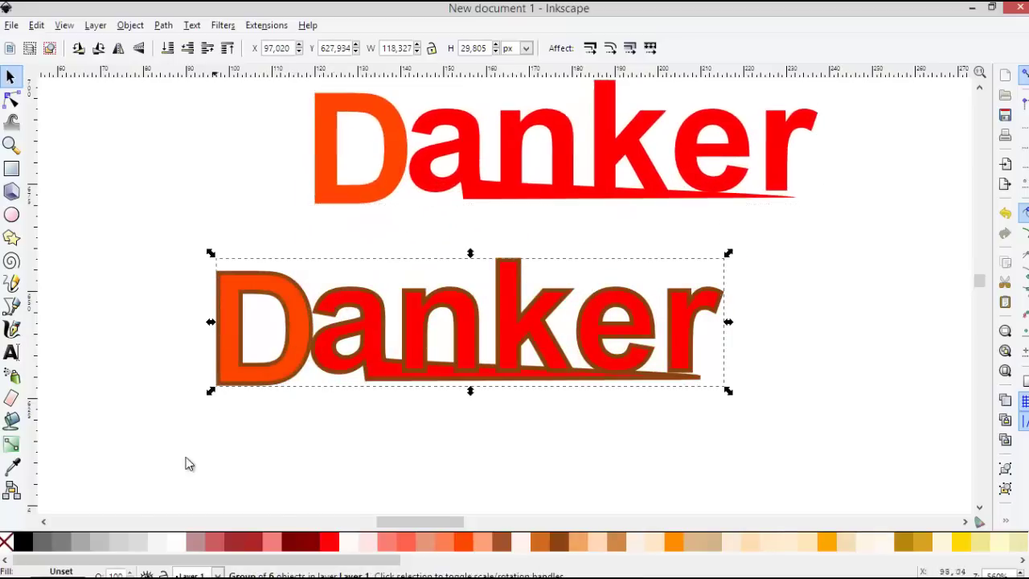
right_click(81, 544)
click(121, 481)
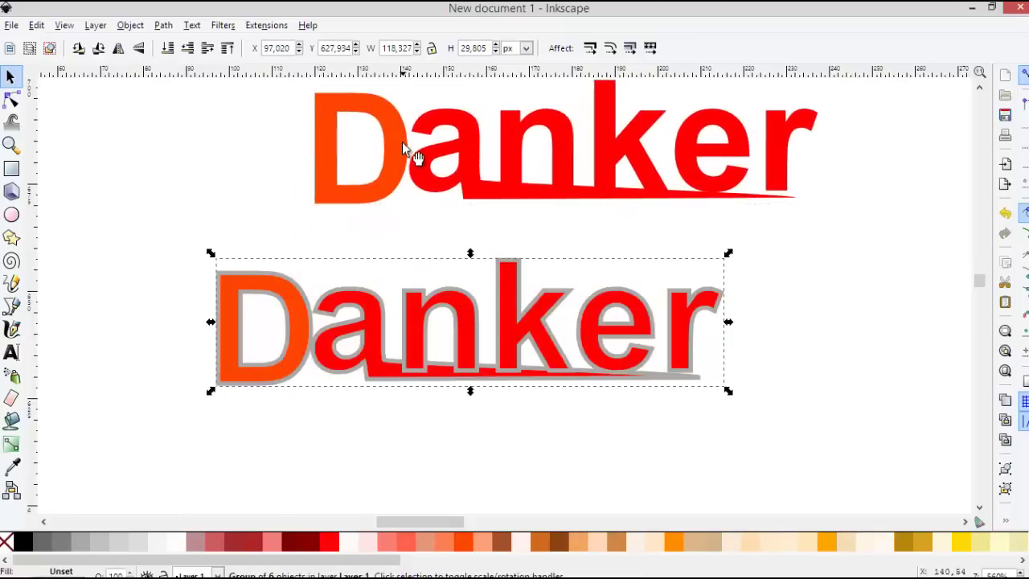
drag(403, 144, 305, 328)
click(322, 206)
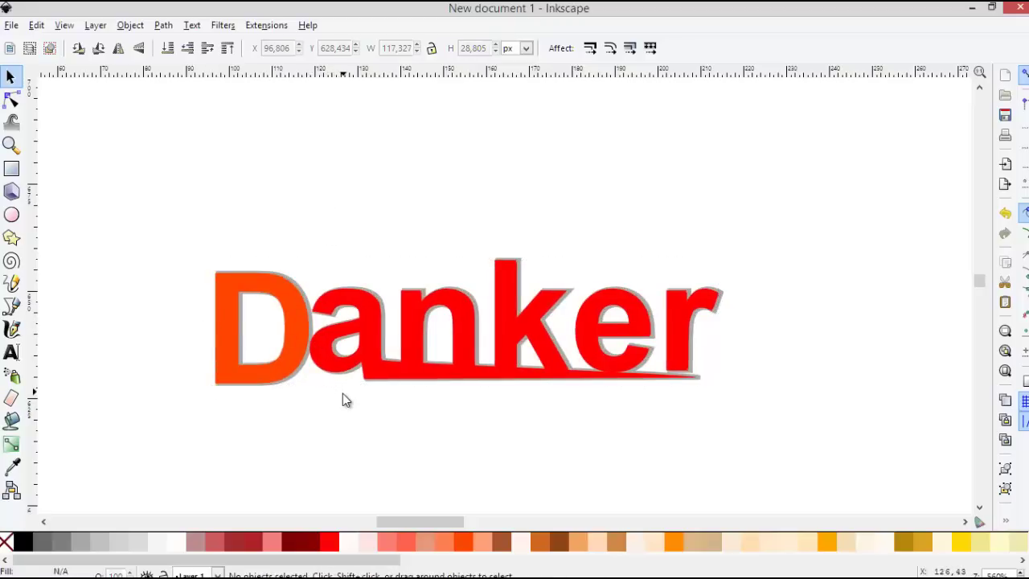
Step: Type the tagline 'we serve better' with the Text tool below the D
ctrl+scroll(343, 414, down, 1)
ctrl+scroll(341, 425, up, 2)
click(12, 352)
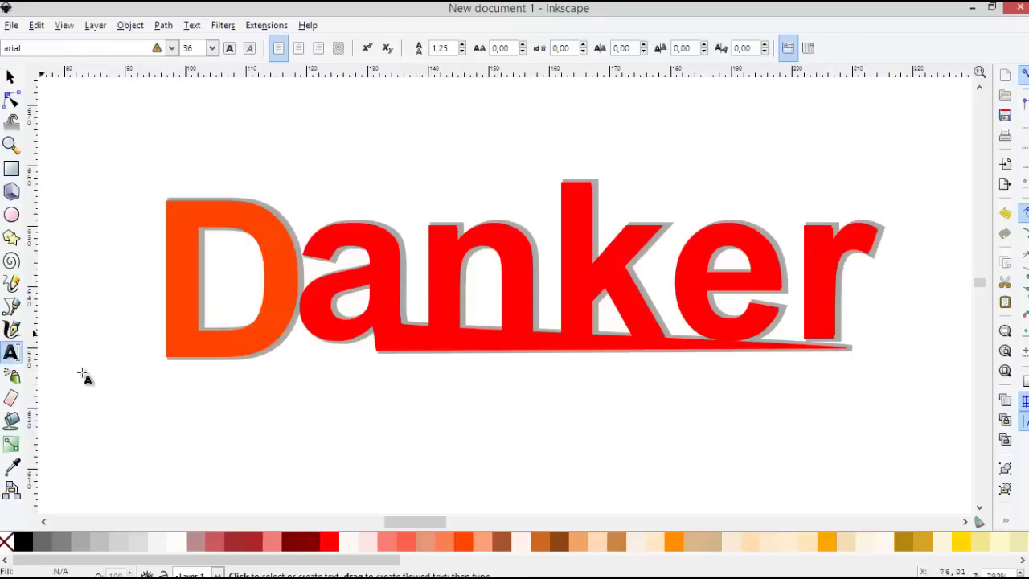
click(184, 387)
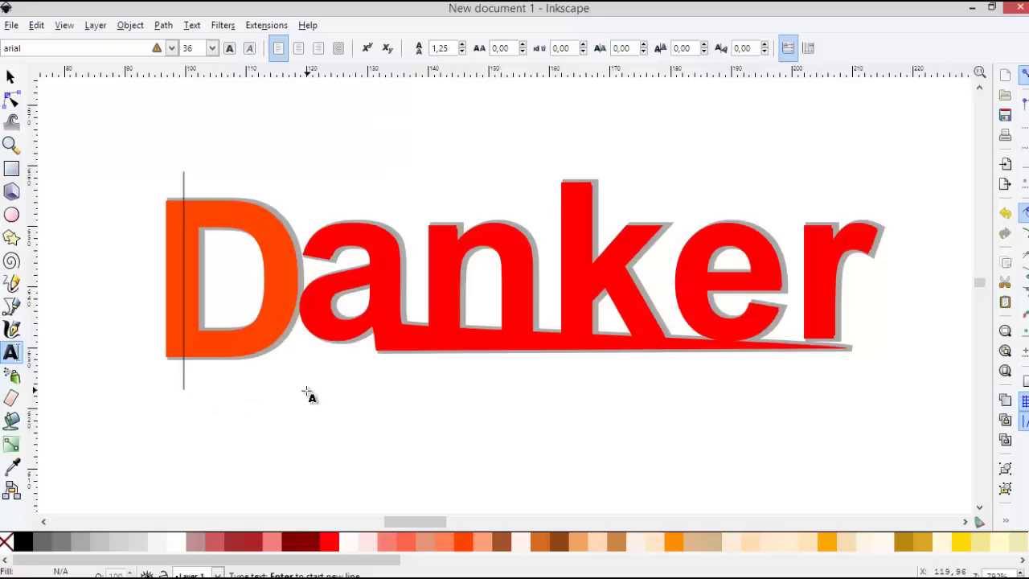
text(we)
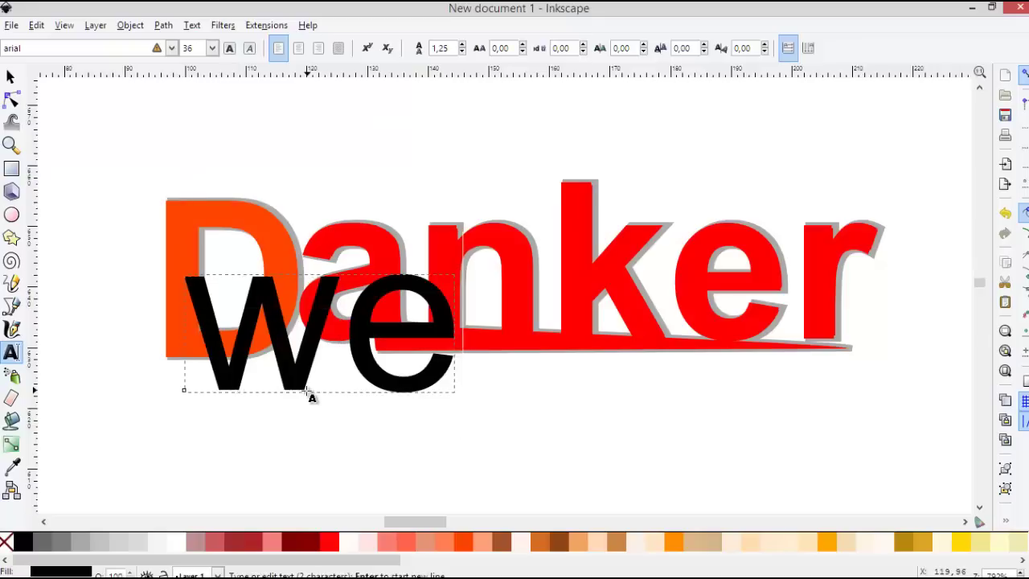
text( ser)
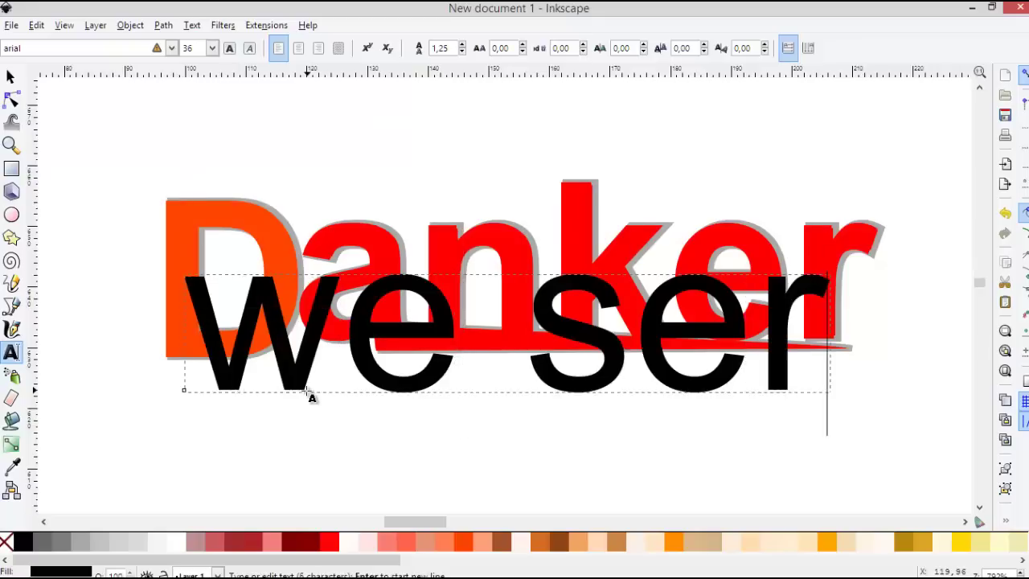
text(ve)
text( better)
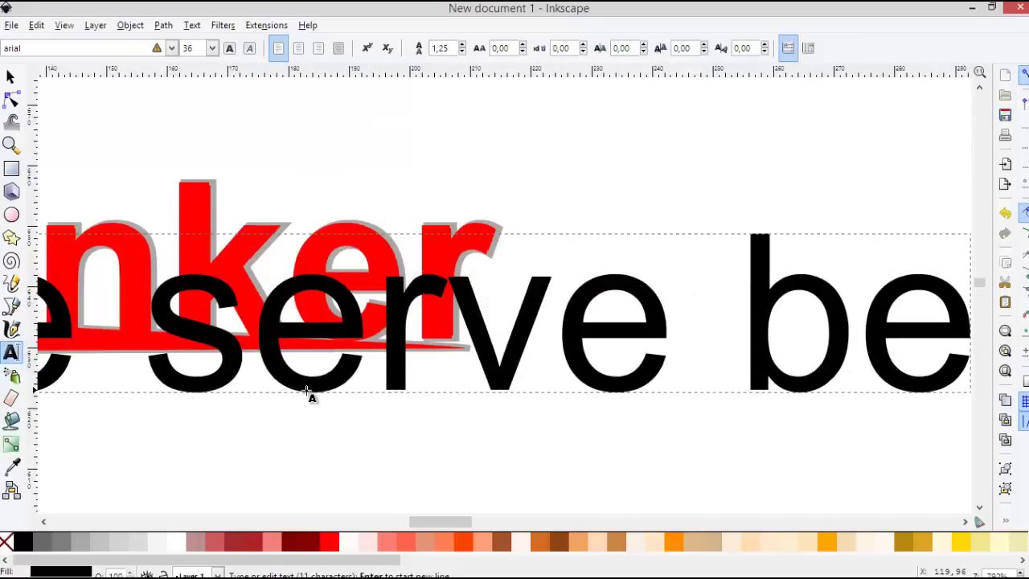
click(11, 76)
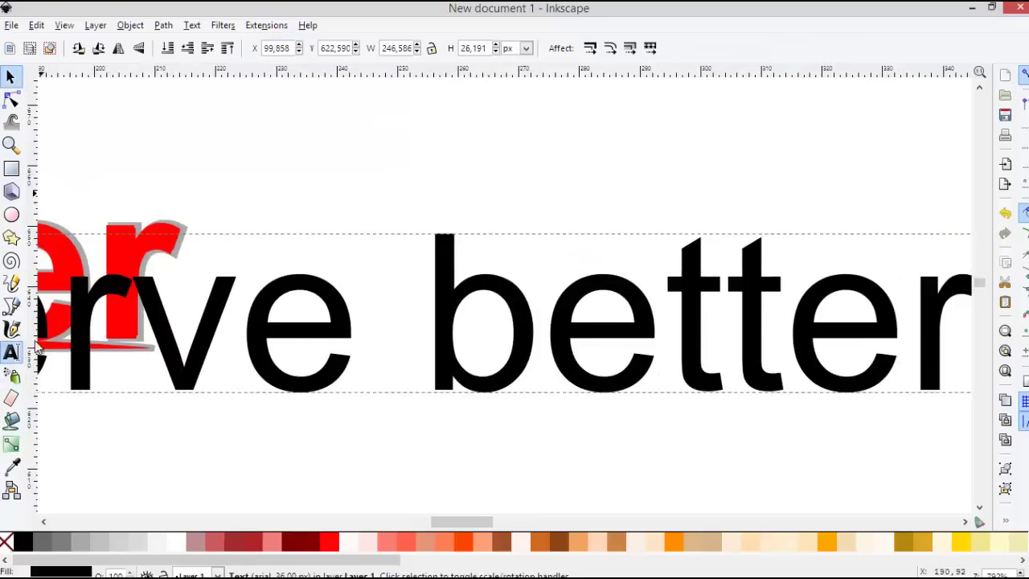
Step: Set the tagline's font size to 14
click(11, 351)
click(212, 48)
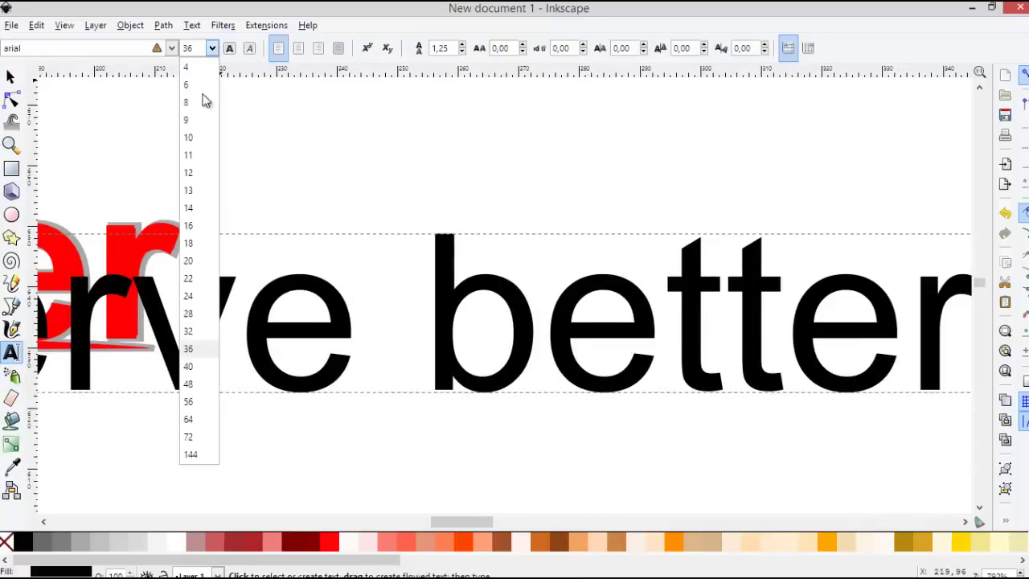
click(192, 209)
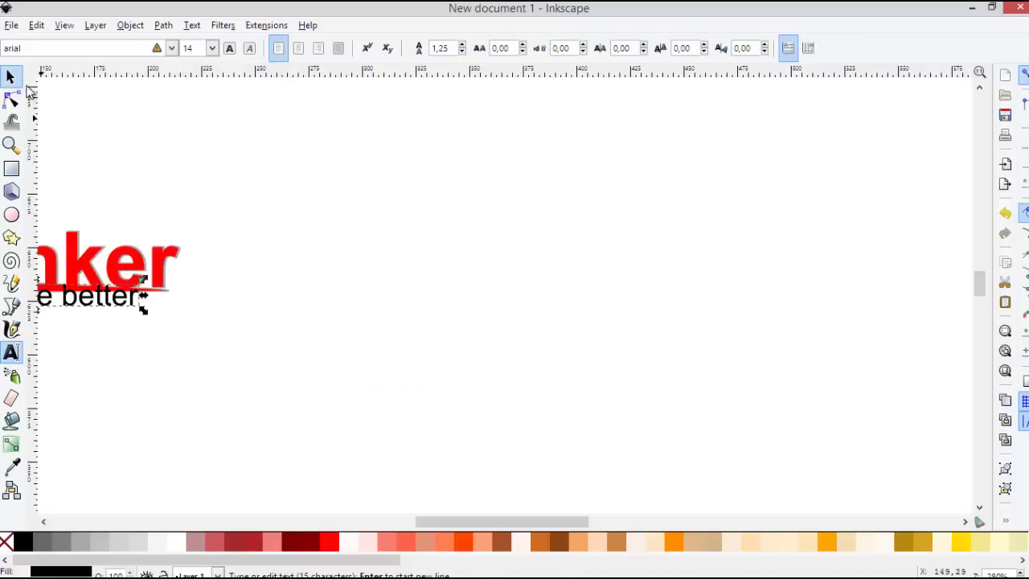
Step: Drag the tagline beneath the Danker logo and nudge it slightly right and down
click(11, 77)
ctrl+scroll(80, 222, up, 1)
ctrl+scroll(81, 222, down, 4)
ctrl+scroll(149, 269, down, 1)
ctrl+scroll(50, 291, up, 3)
ctrl+scroll(40, 293, up, 1)
drag(193, 220, 249, 231)
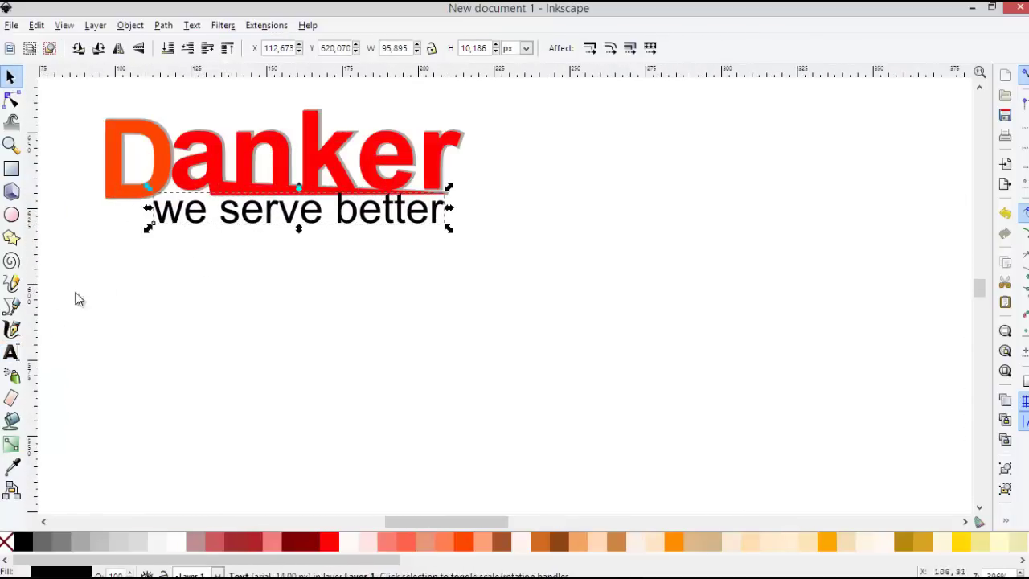
click(11, 352)
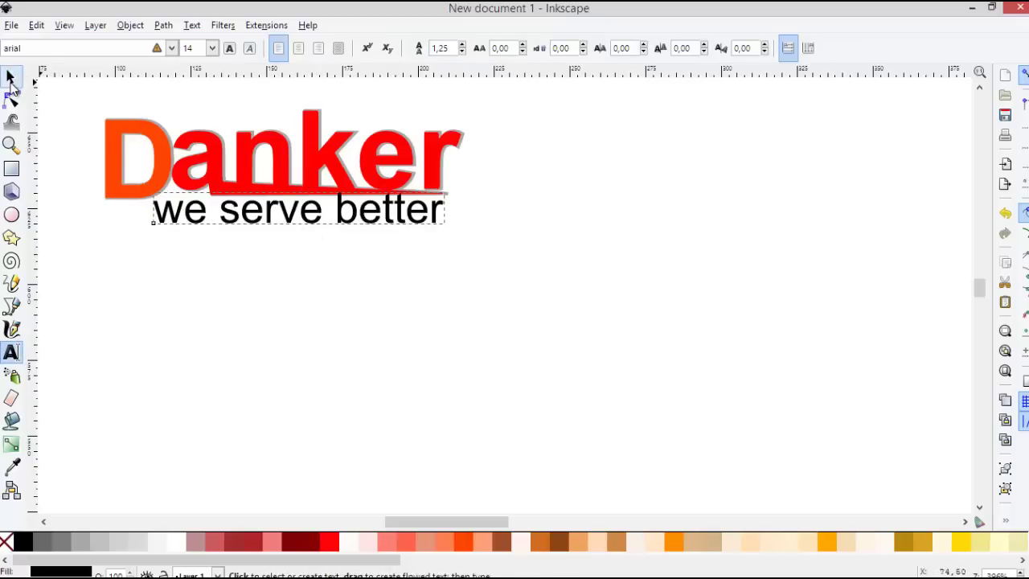
click(11, 76)
drag(233, 225, 236, 229)
click(213, 274)
scroll(213, 273, down, 3)
scroll(141, 256, up, 3)
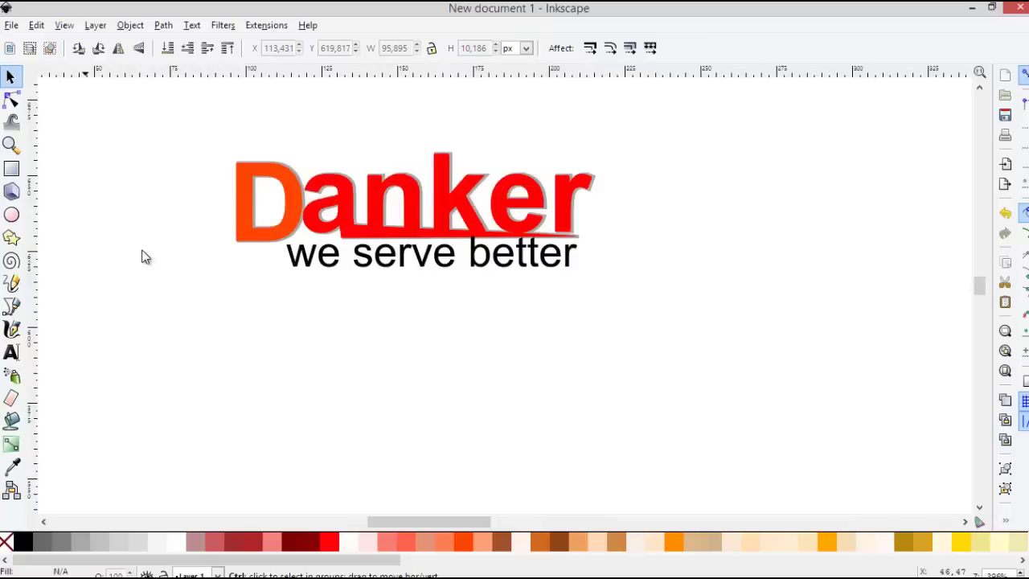
scroll(142, 256, down, 2)
scroll(141, 256, up, 2)
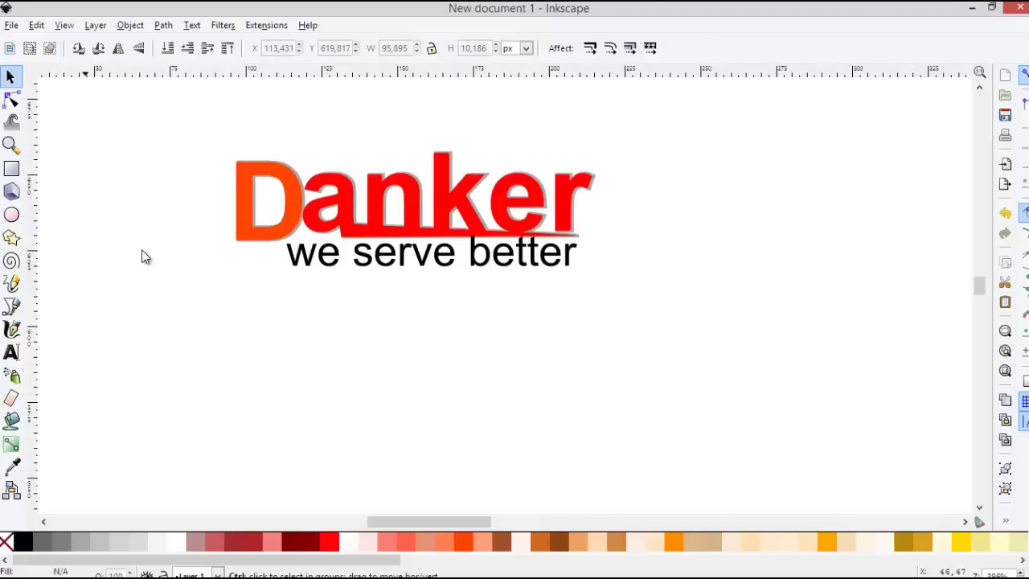
click(17, 171)
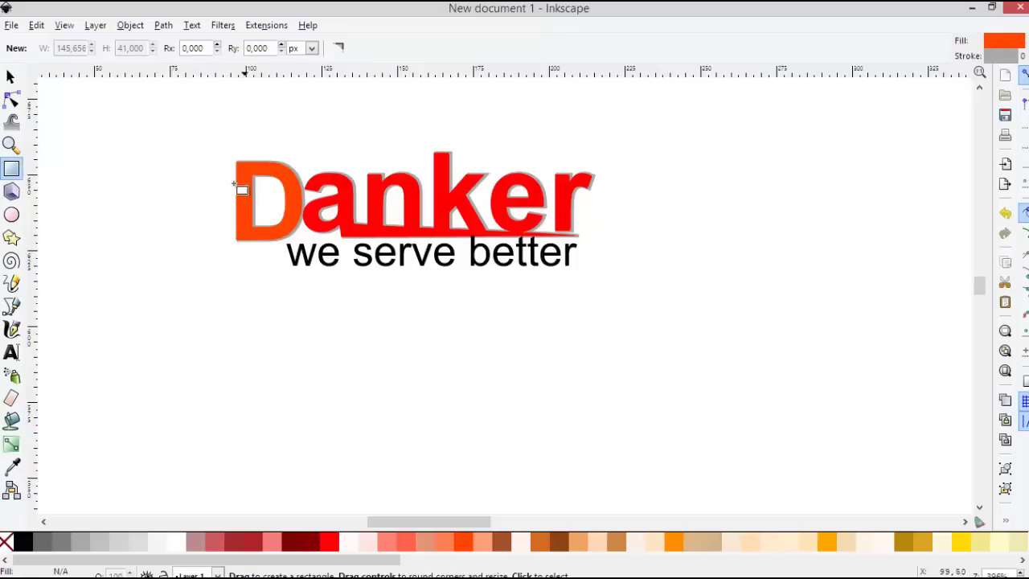
drag(230, 244, 586, 271)
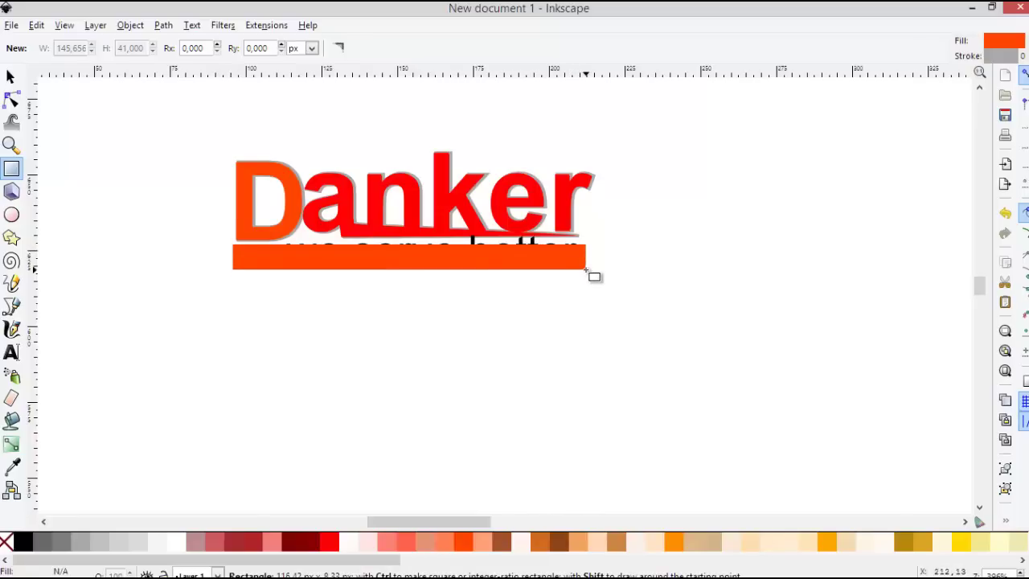
drag(586, 271, 284, 299)
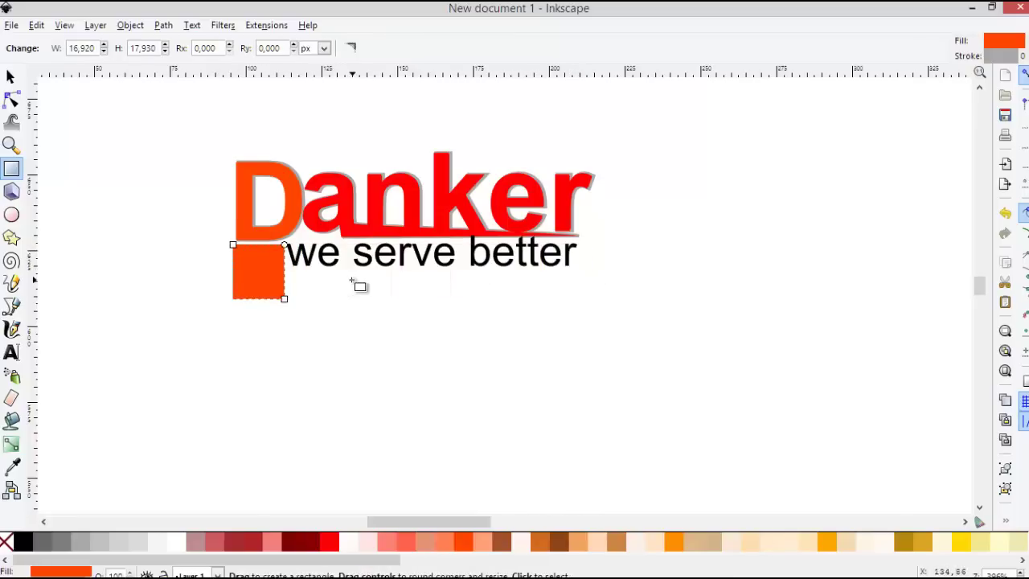
key(Escape)
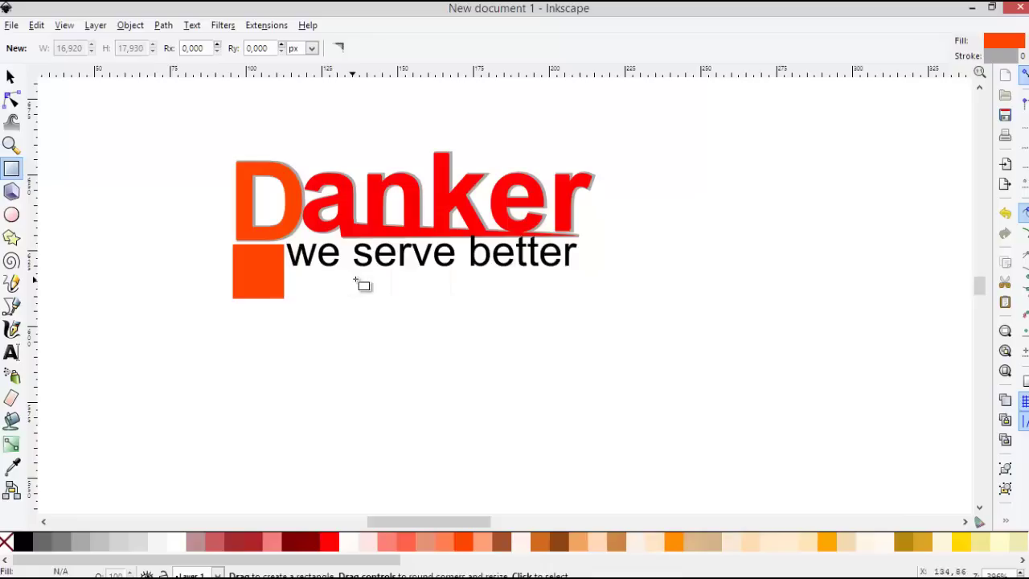
click(11, 76)
click(257, 291)
key(Delete)
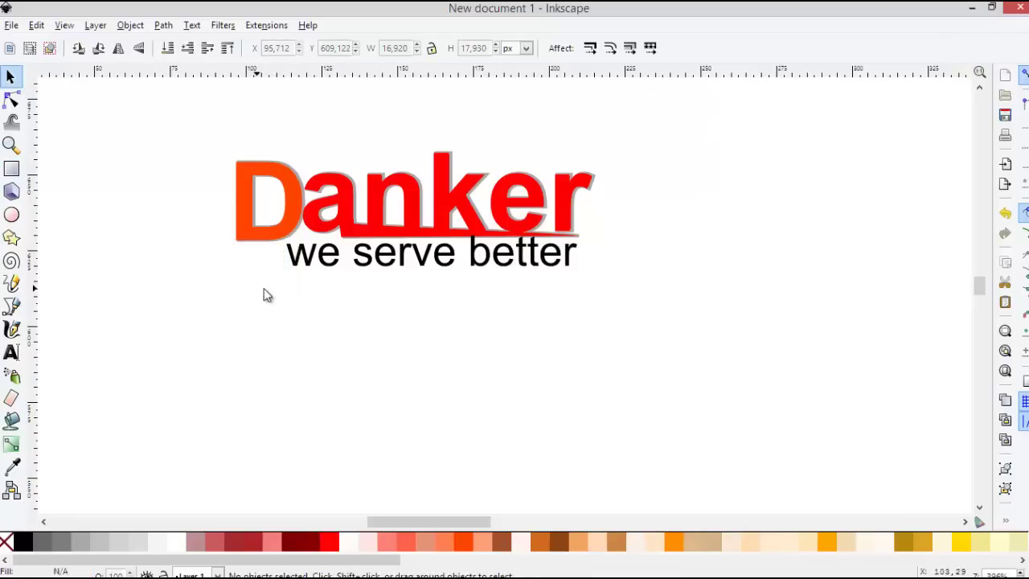
scroll(275, 291, down, 1)
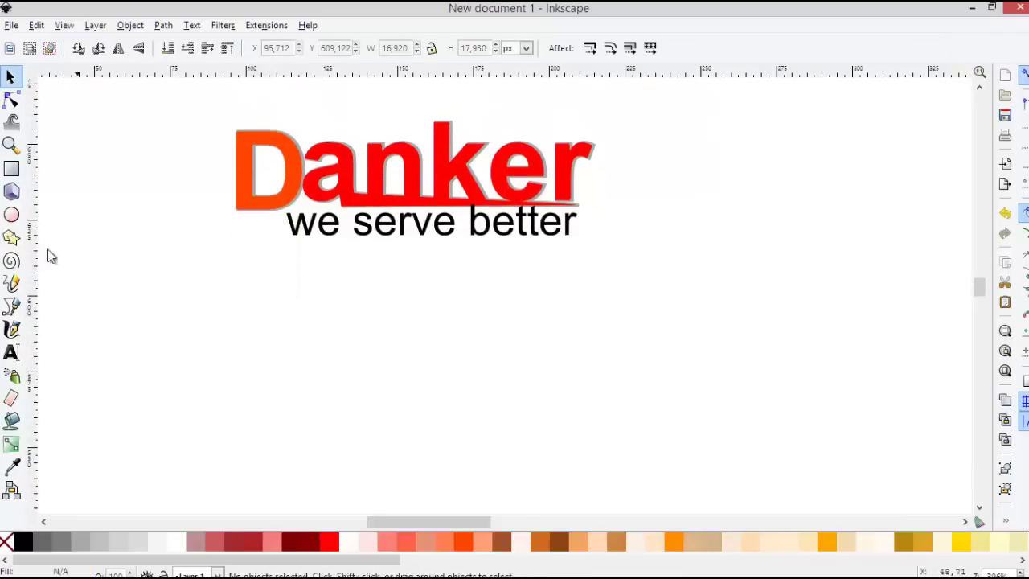
Step: Draw a star and move it to the upper right of the r in Danker
click(12, 238)
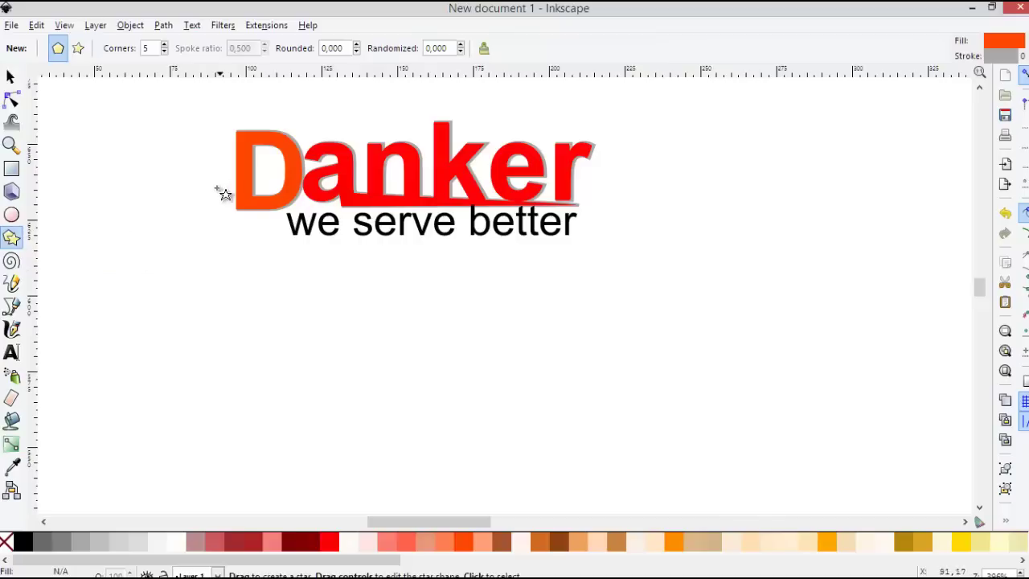
drag(217, 186, 252, 219)
key(s)
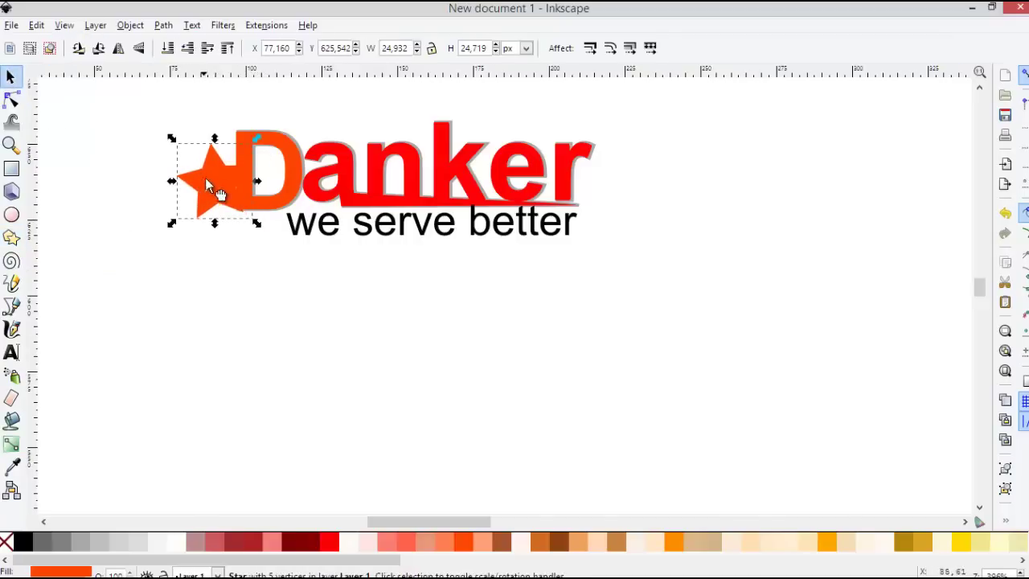
drag(219, 185, 588, 133)
Step: Fill the star yellow and nudge it slightly up and right
click(64, 545)
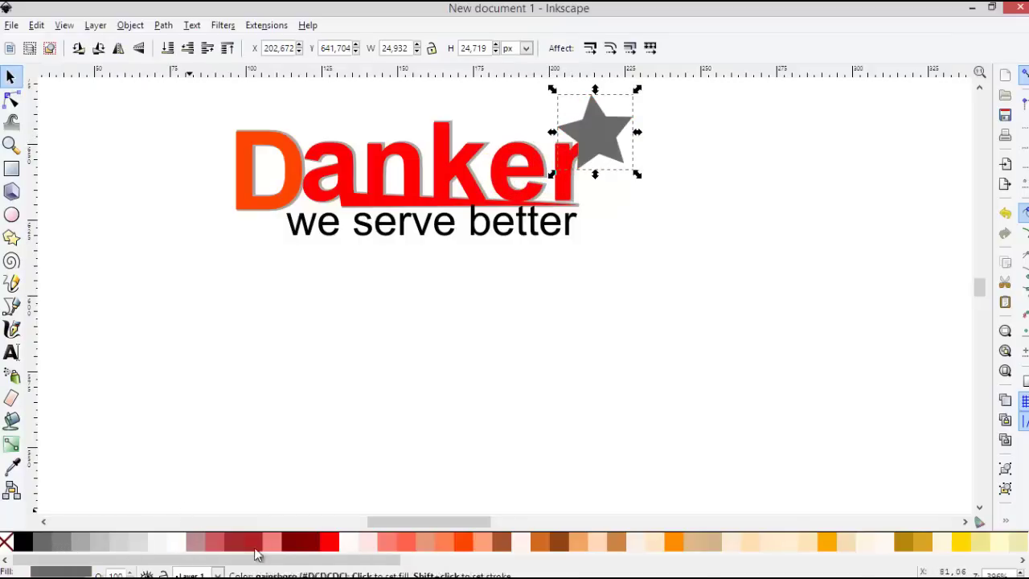
click(969, 546)
right_click(970, 547)
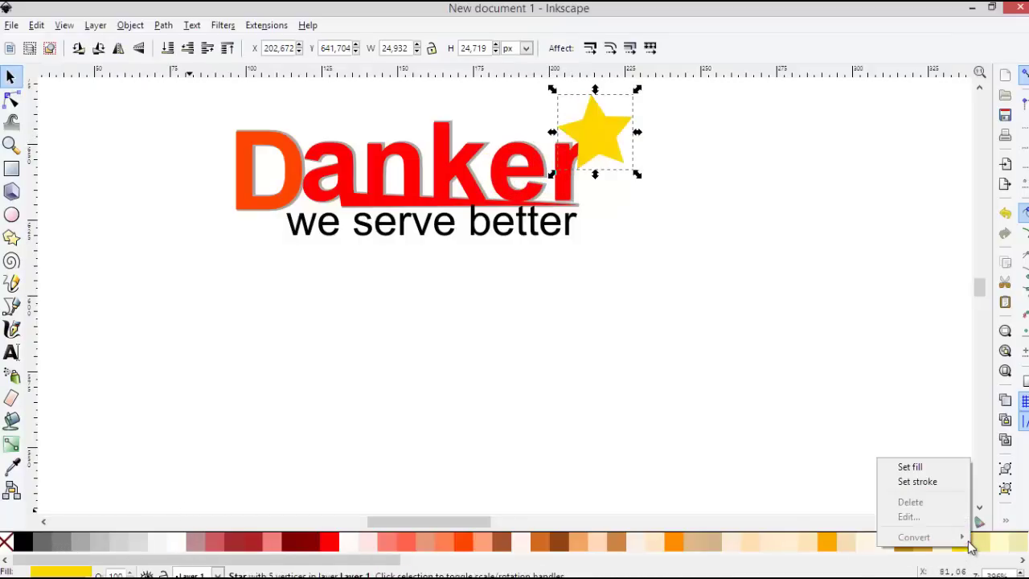
click(944, 483)
click(722, 317)
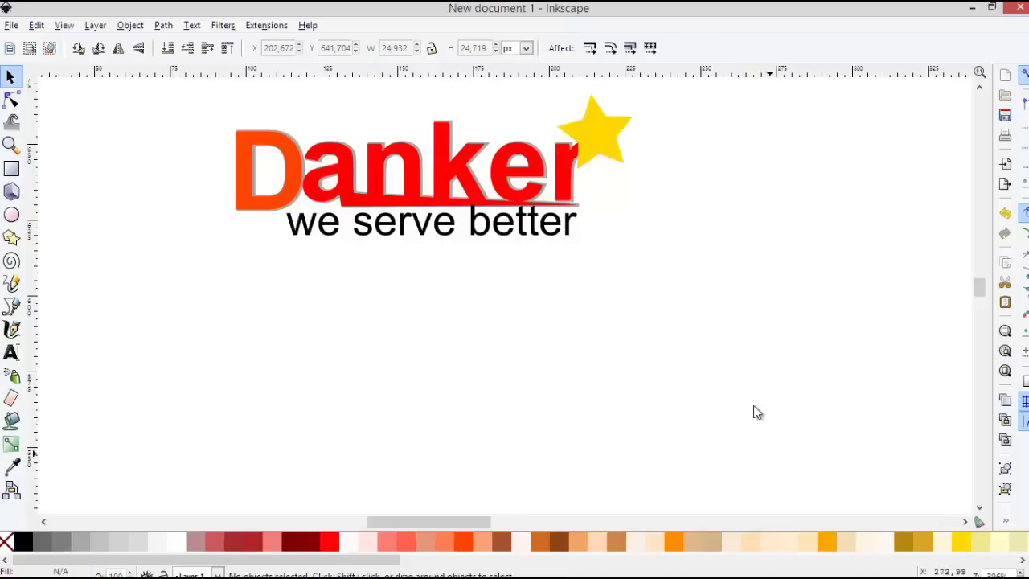
mouse_move(595, 142)
mouse_down()
mouse_move(602, 163)
mouse_move(598, 151)
mouse_up()
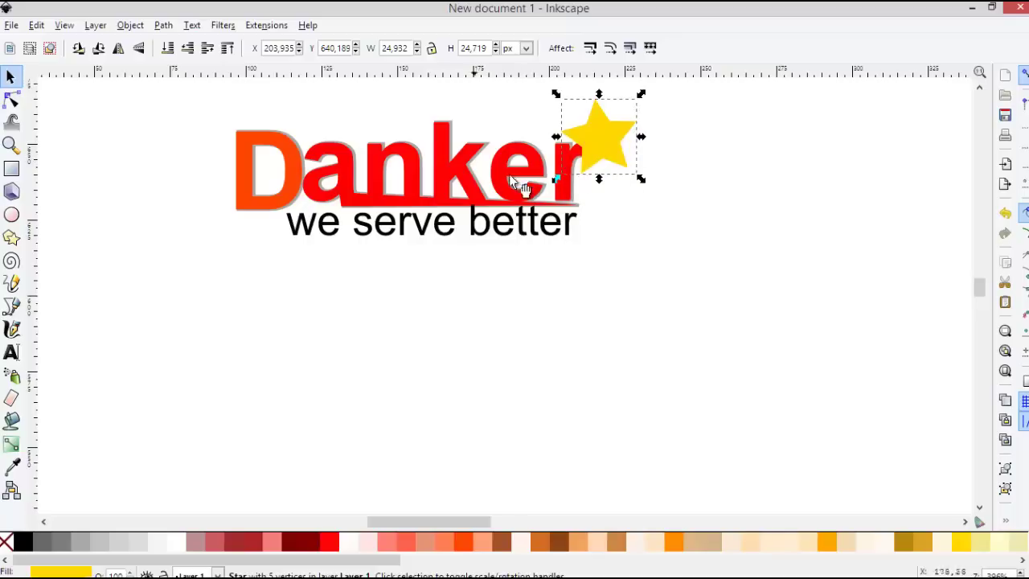
Step: Dismiss the star's context menu and bring up the Object menu for arrangement commands
right_click(604, 153)
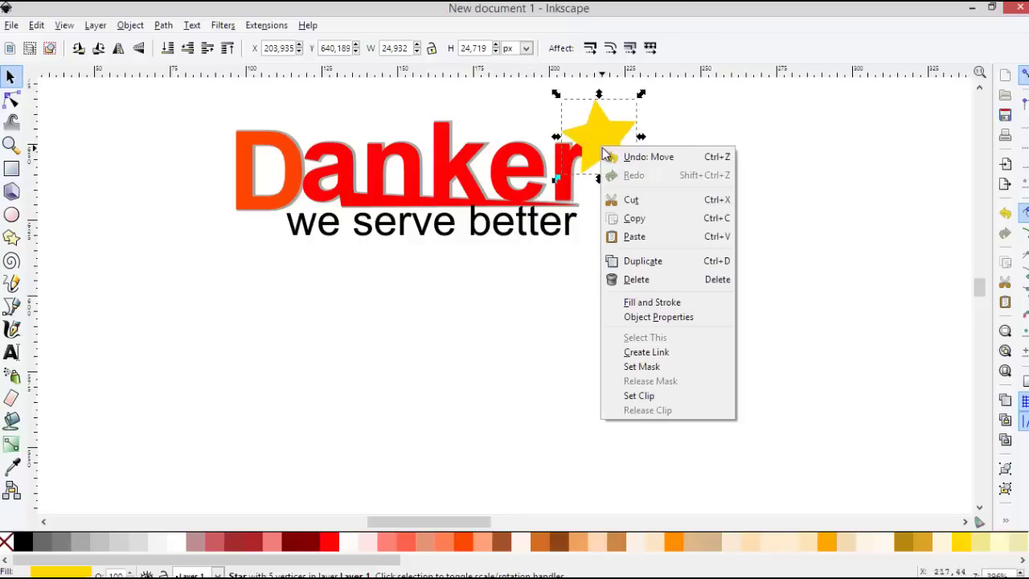
click(137, 26)
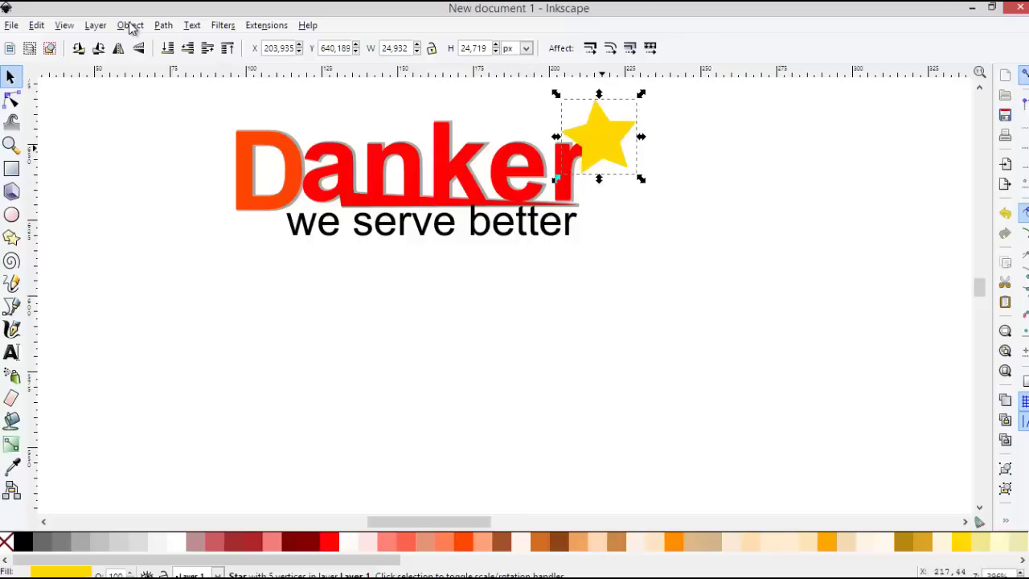
click(131, 26)
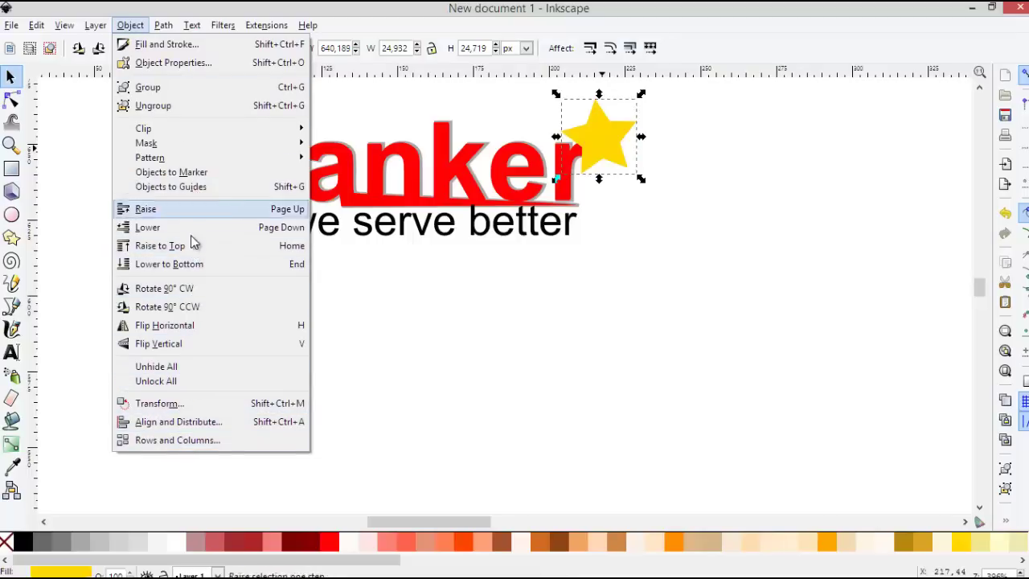
Step: Dock the Align and Distribute panel and try a distribution option on the star
click(202, 427)
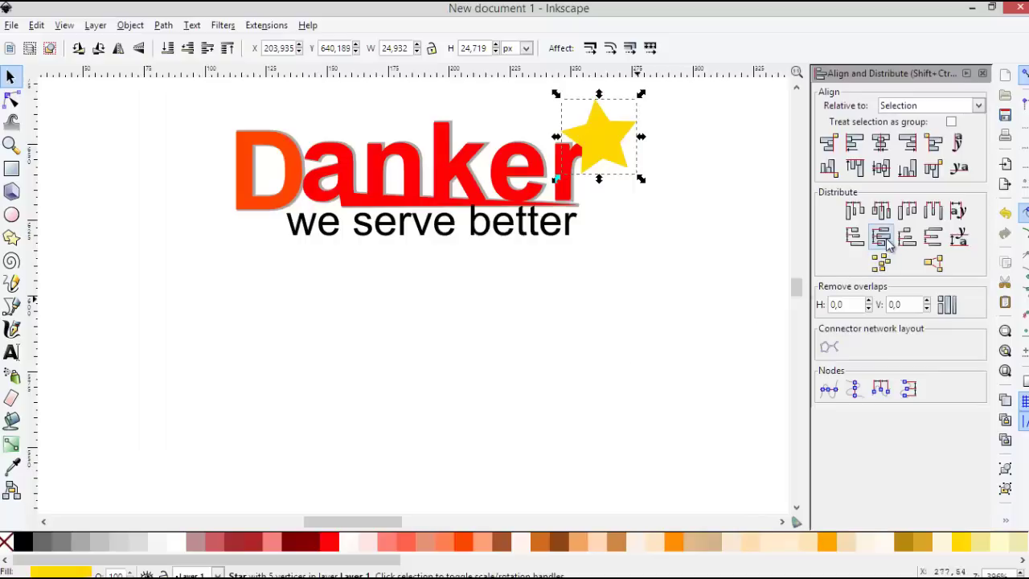
click(884, 241)
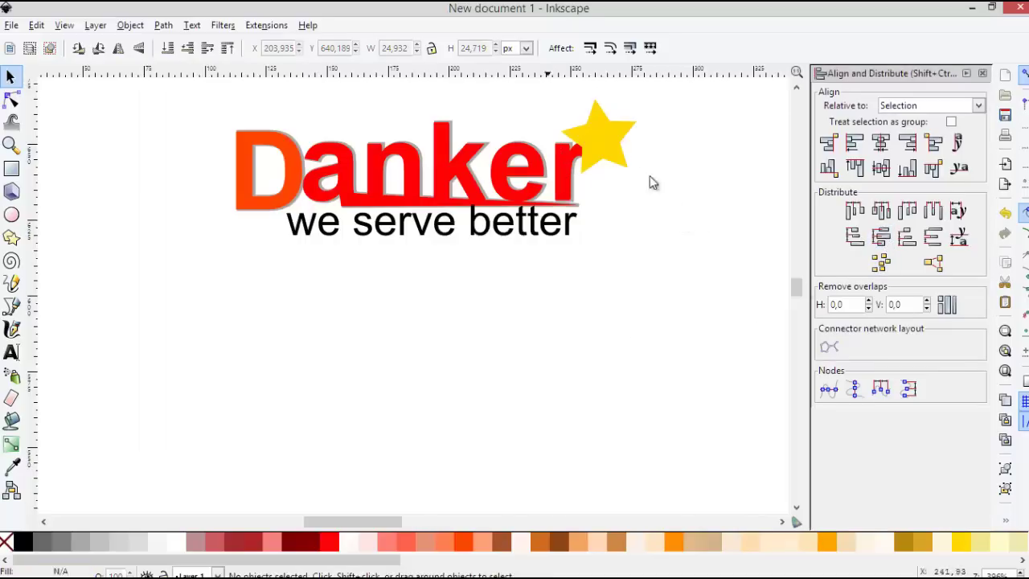
click(566, 132)
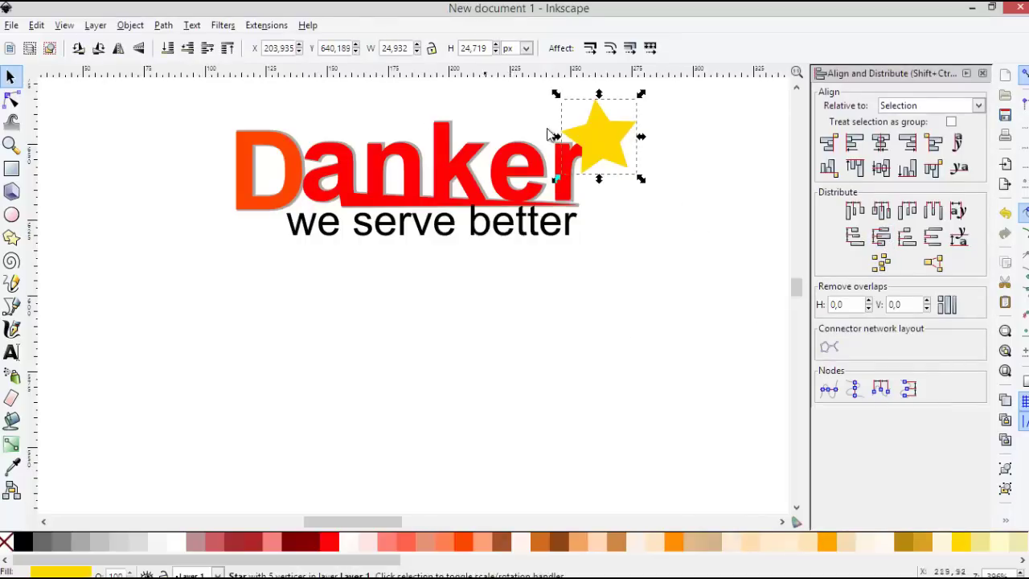
click(100, 29)
mouse_move(121, 30)
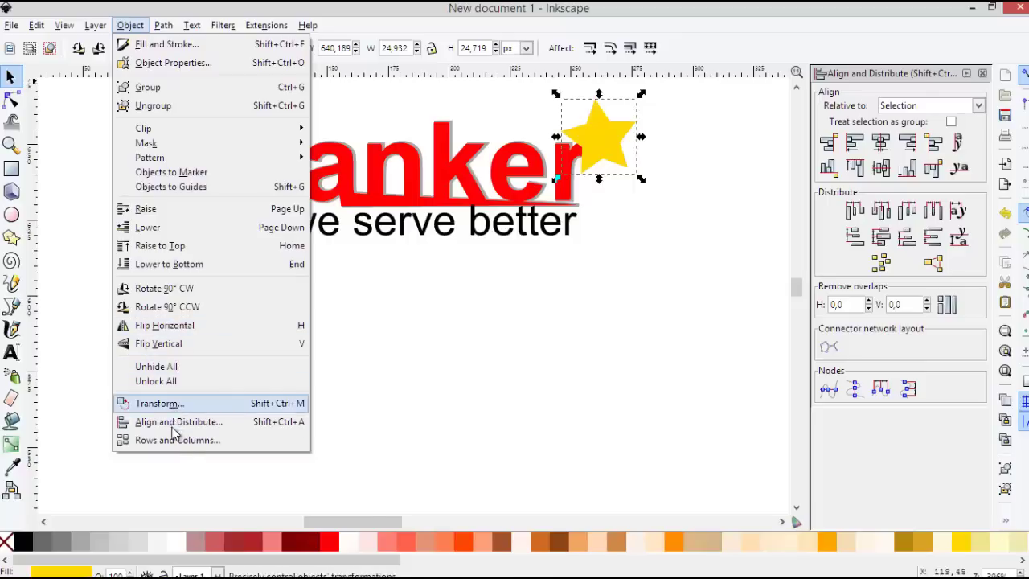
mouse_move(166, 29)
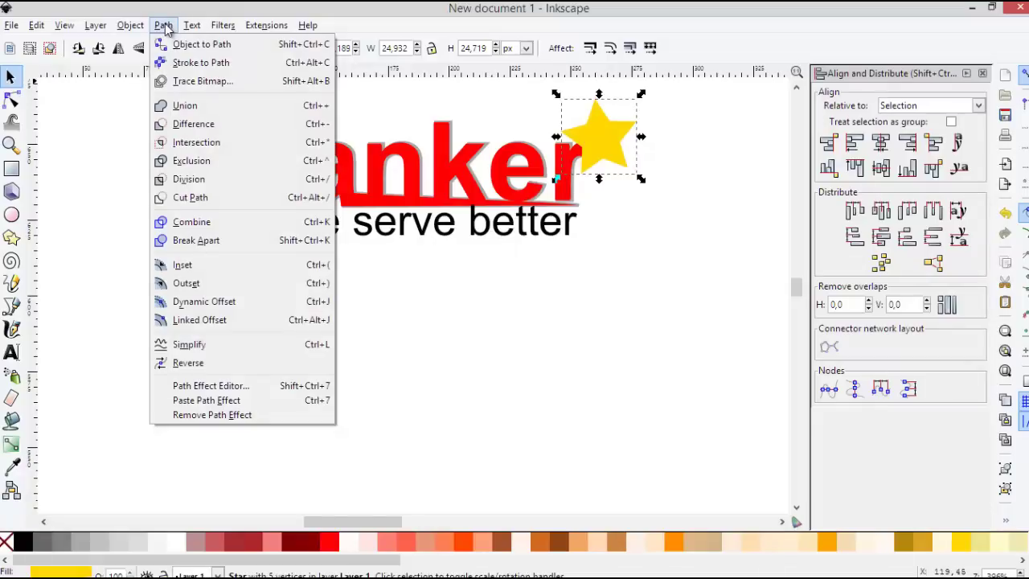
click(591, 161)
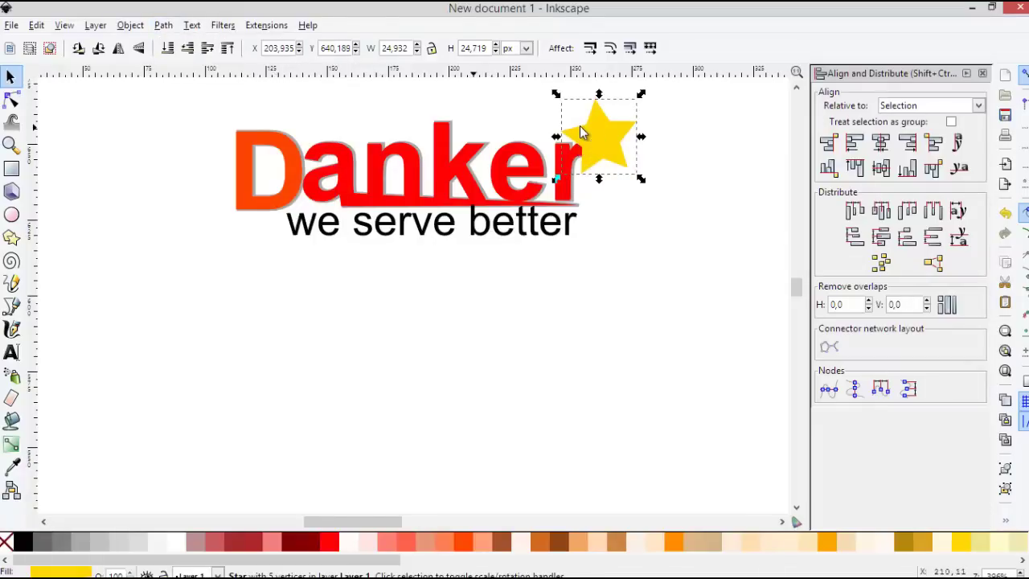
Step: Use Layer commands to move the star to the layer below, then back above
right_click(580, 127)
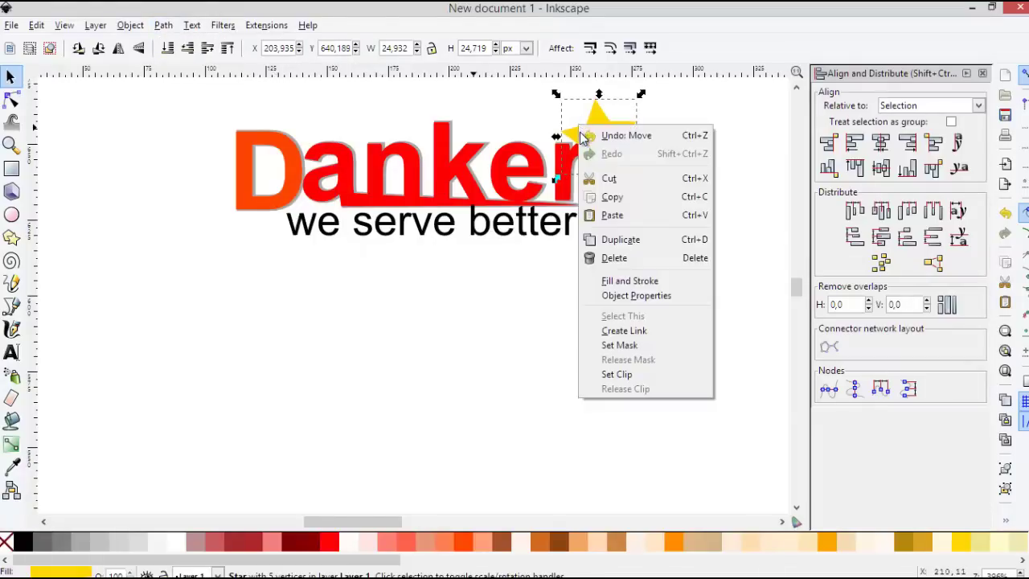
click(517, 285)
click(96, 26)
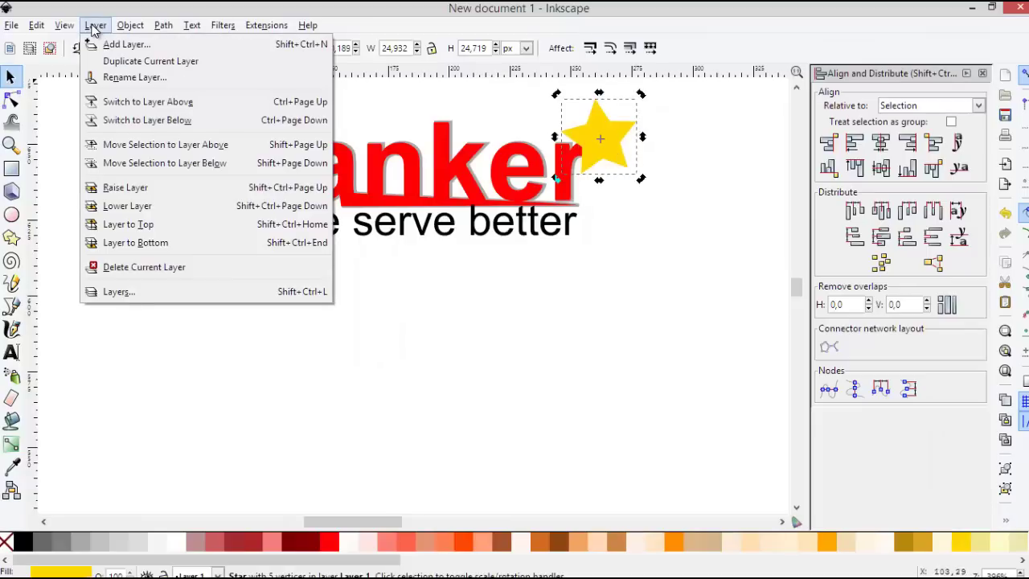
click(181, 104)
click(95, 26)
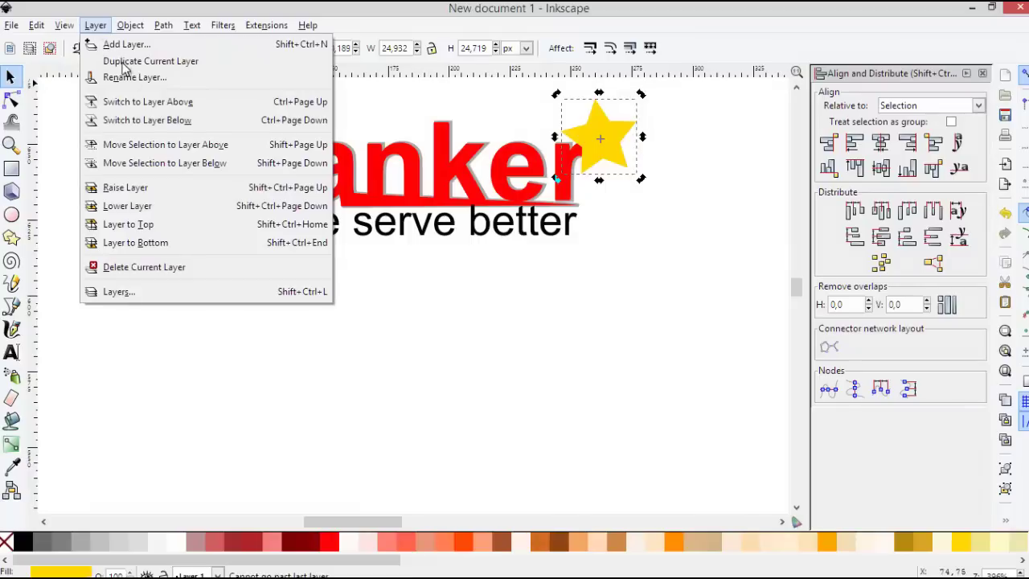
click(184, 162)
click(518, 143)
click(619, 128)
click(95, 25)
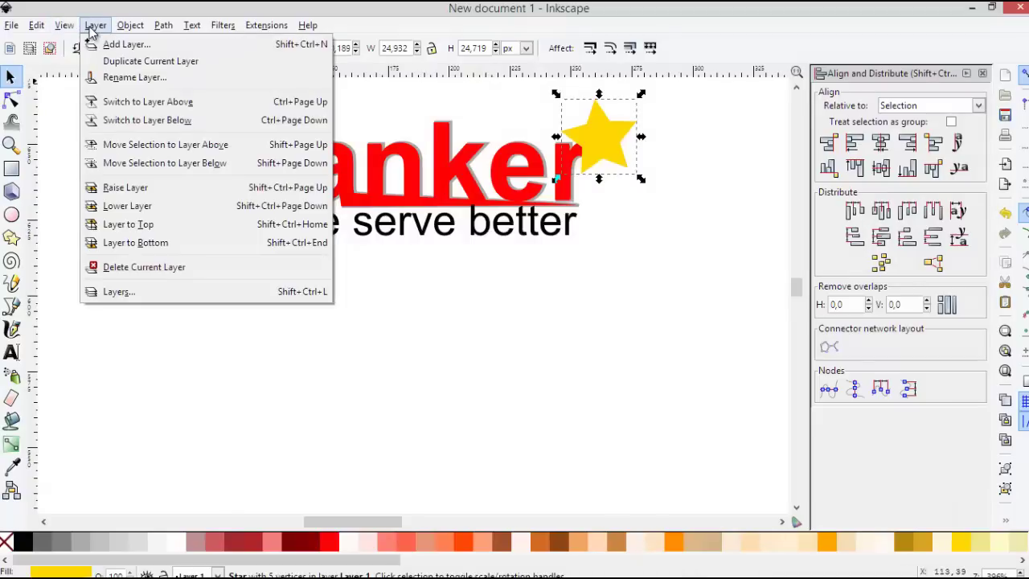
click(158, 150)
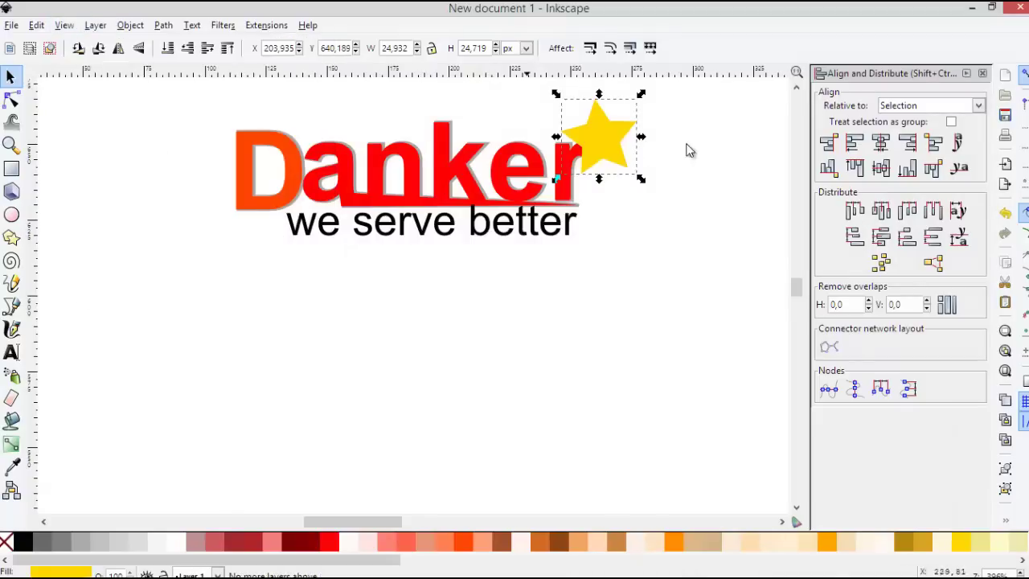
Step: Lower the star in the stacking order so it sits behind the red r
key(shift+Page_Down)
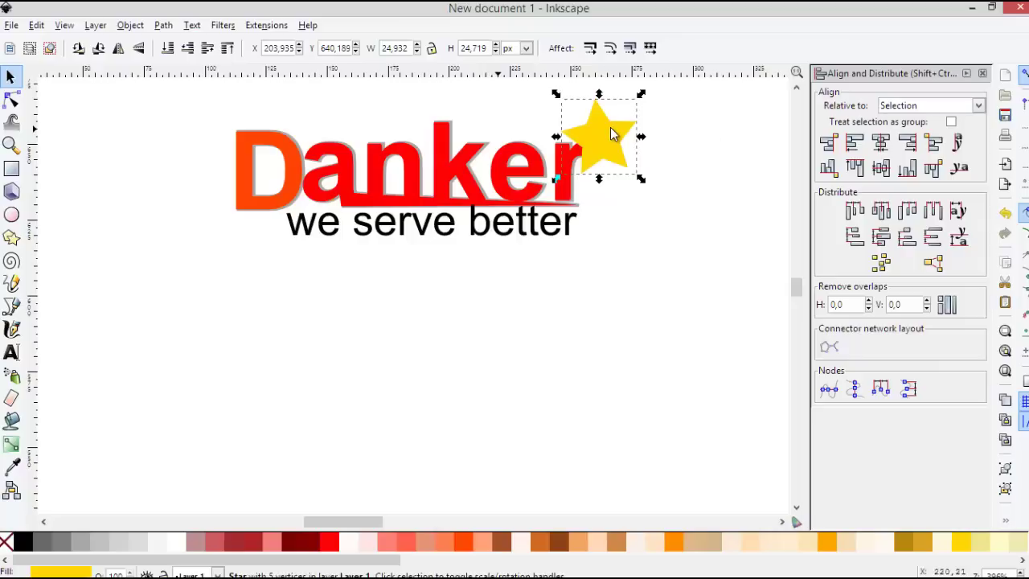
click(707, 155)
click(621, 149)
key(Page_Down)
click(716, 152)
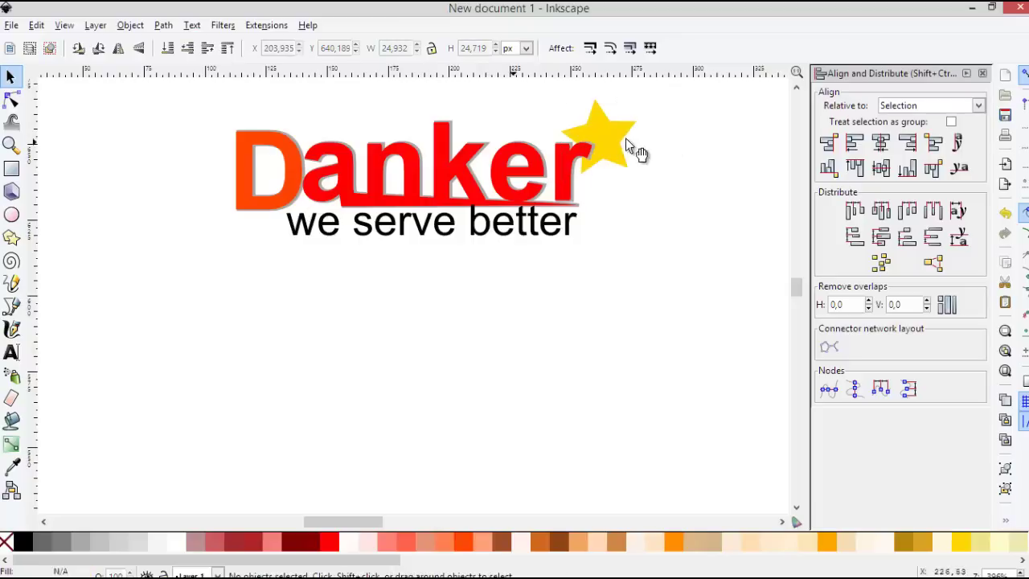
Step: Move the star down-left against the r and shrink it to about 20.9 × 19.9 px
drag(623, 139, 613, 172)
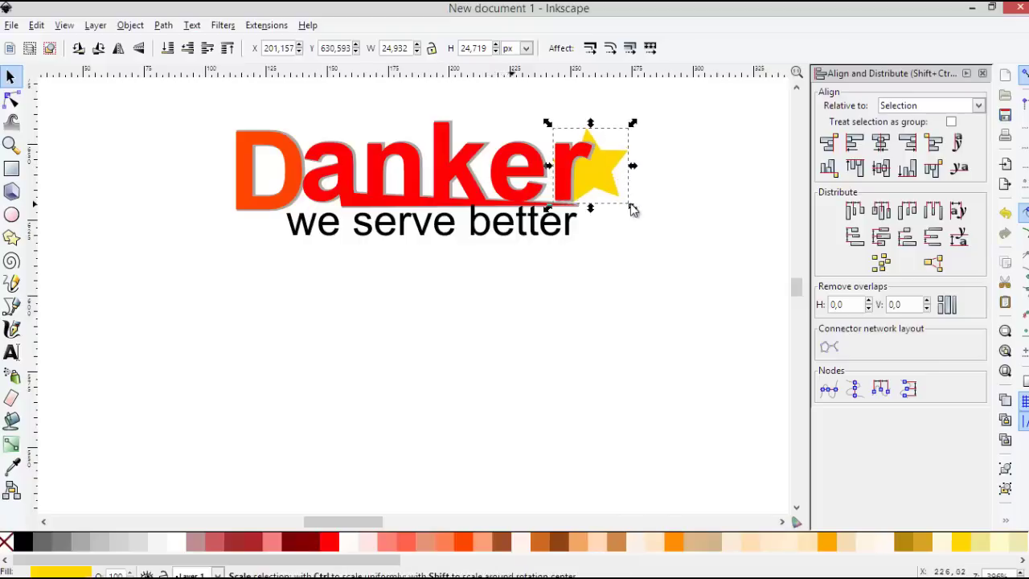
drag(633, 207, 609, 187)
click(663, 172)
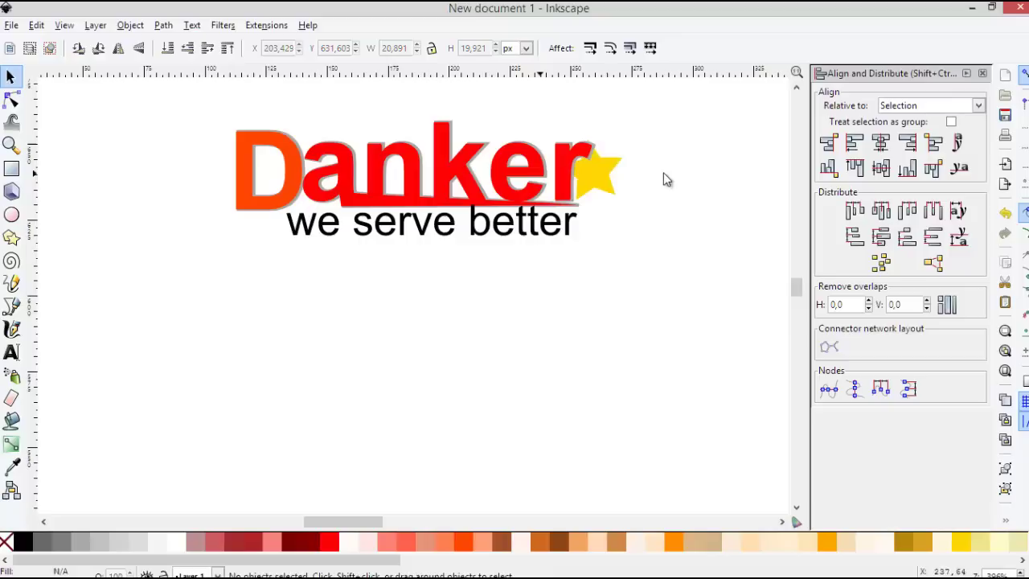
click(11, 25)
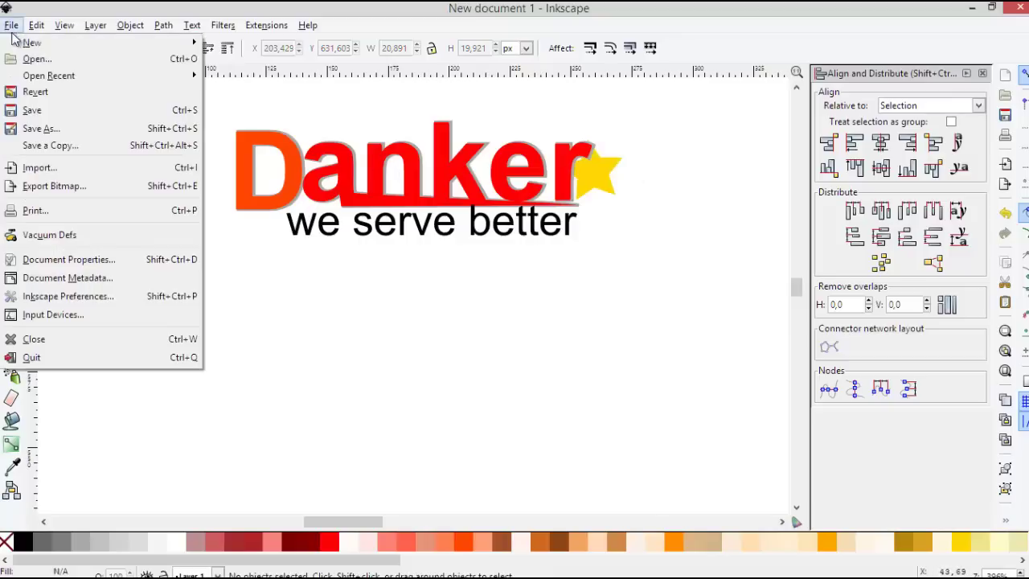
click(58, 116)
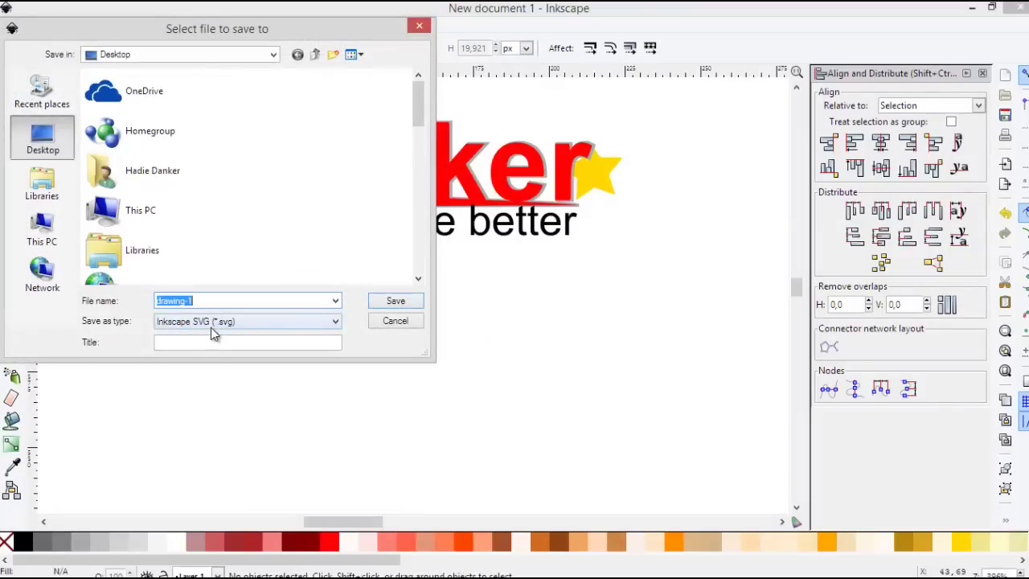
click(211, 327)
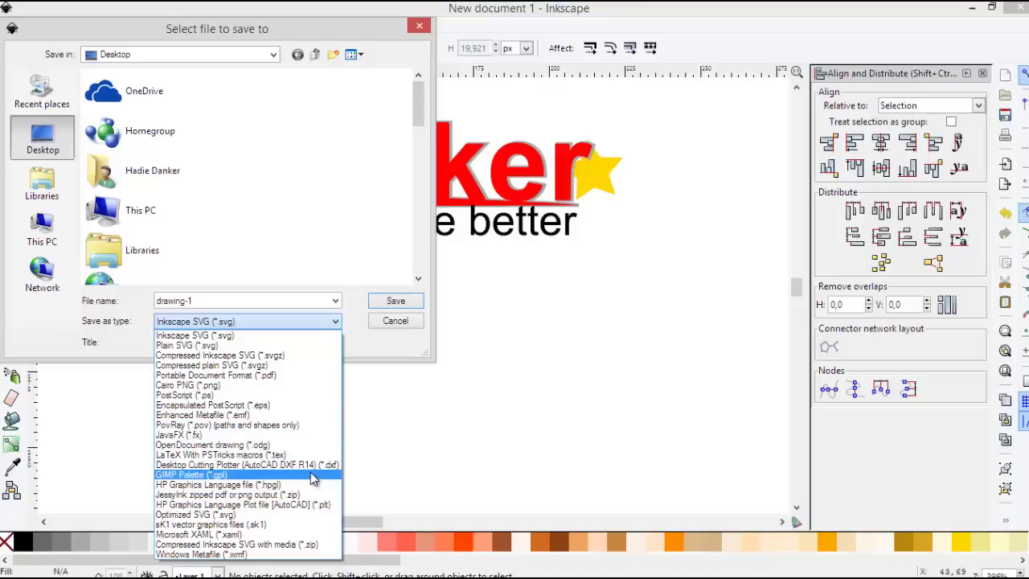
click(401, 326)
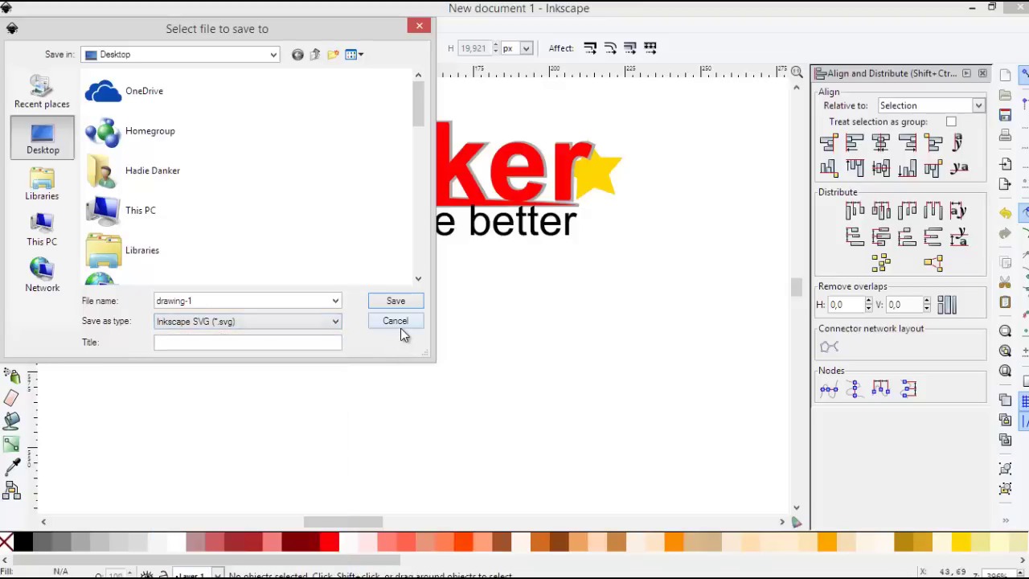
click(400, 326)
Step: Open Export Bitmap and toggle the export area between Page and Drawing
click(13, 26)
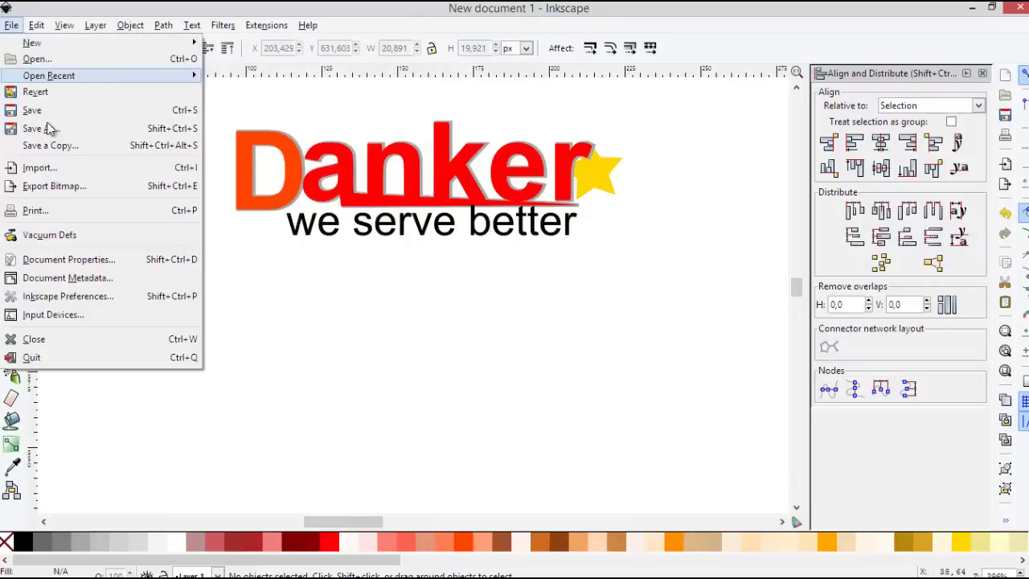
click(78, 188)
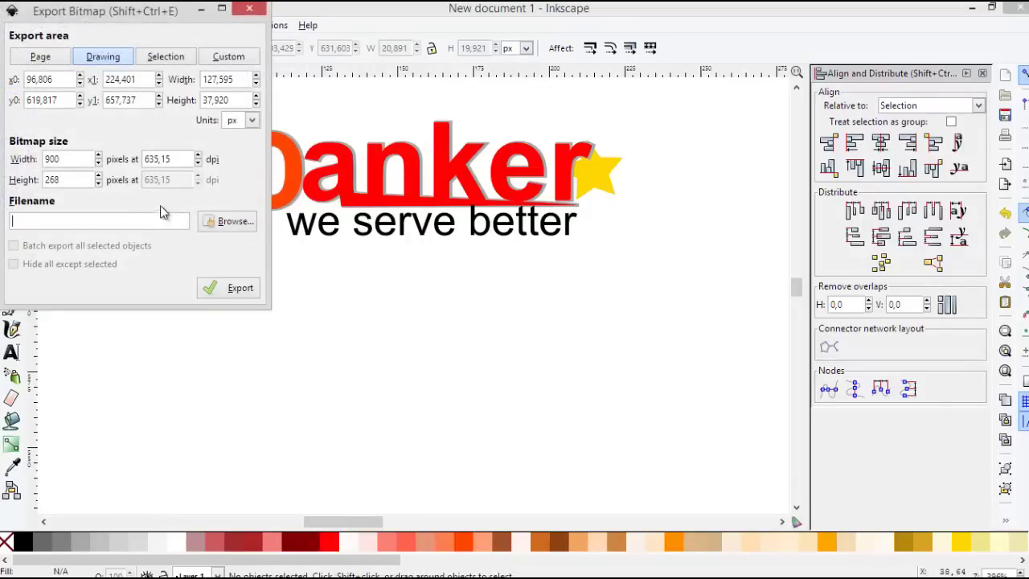
click(50, 57)
click(103, 56)
click(249, 9)
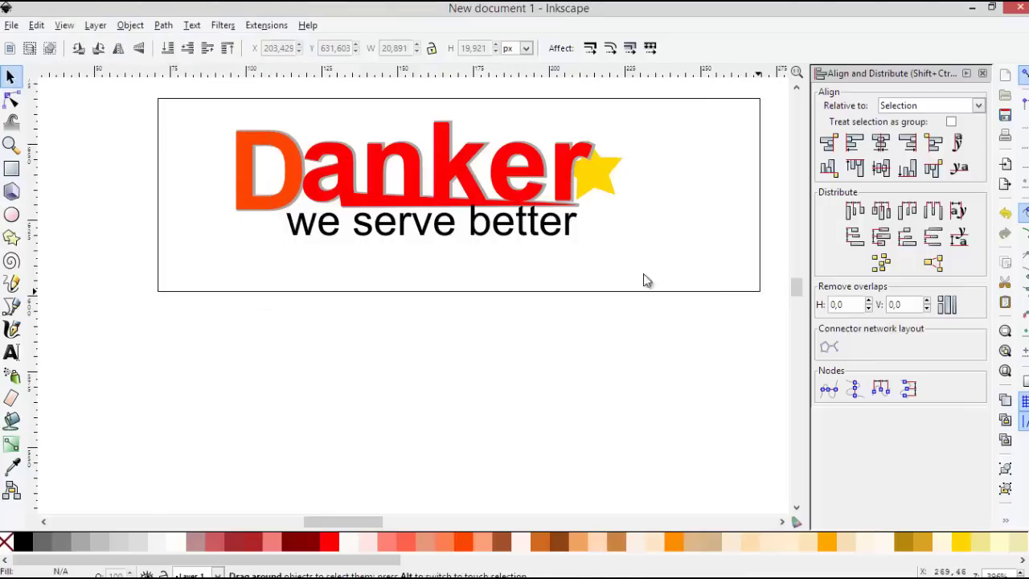
Step: Select all objects and export the selection as text3030.png at 900 × 268 px
key(ctrl+a)
click(11, 25)
click(88, 187)
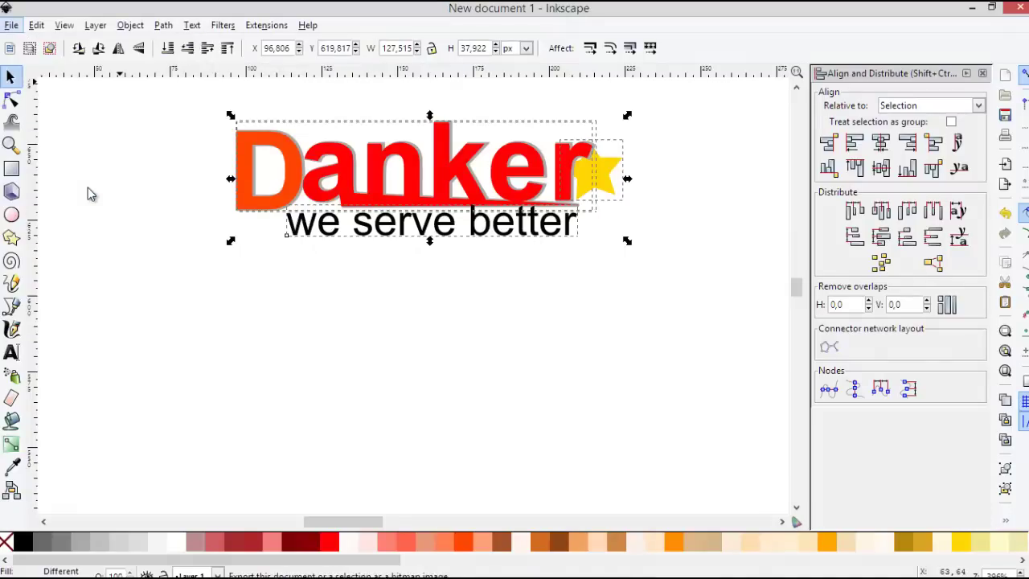
drag(127, 222, 110, 222)
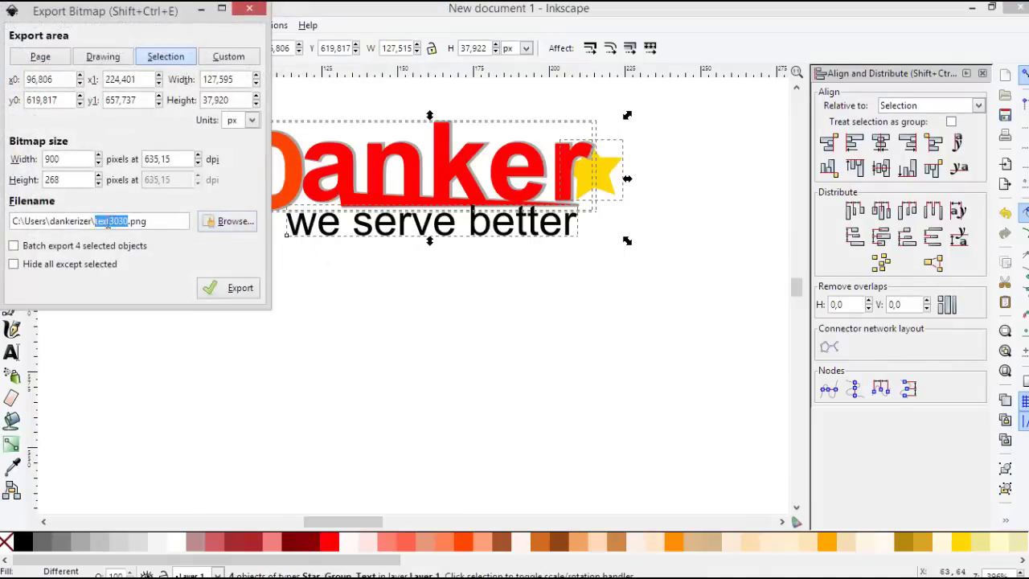
triple_click(112, 220)
click(115, 220)
triple_click(117, 219)
click(117, 219)
click(238, 289)
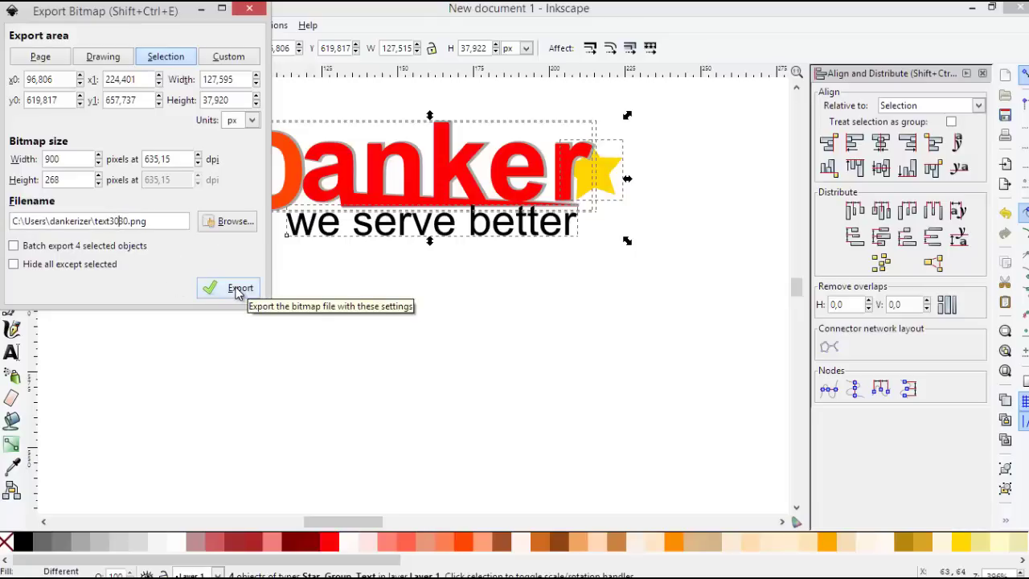
click(238, 289)
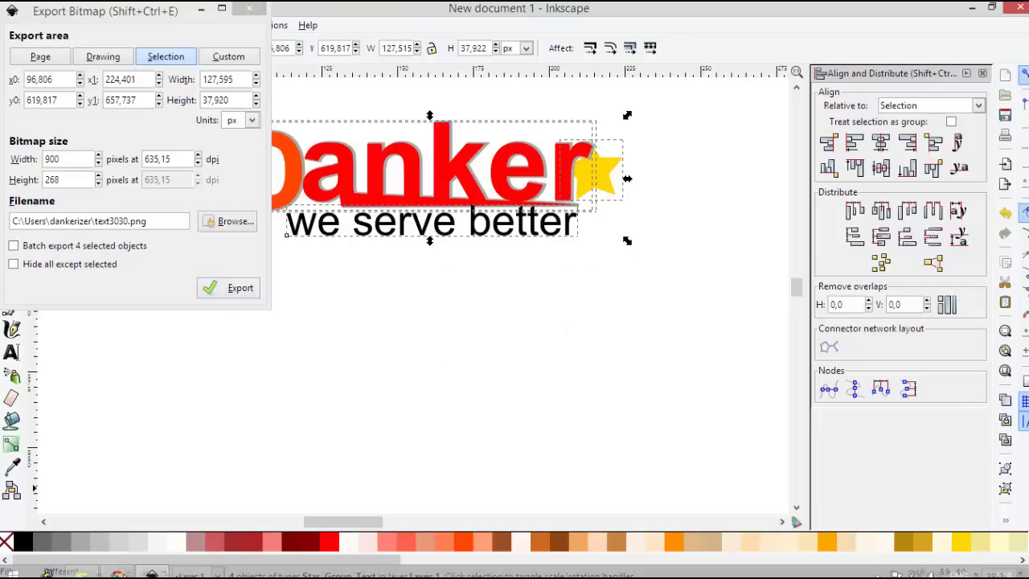
Step: Open File Explorer and browse to Local Disk (C:) > Users > the user's home folder
key(super+e)
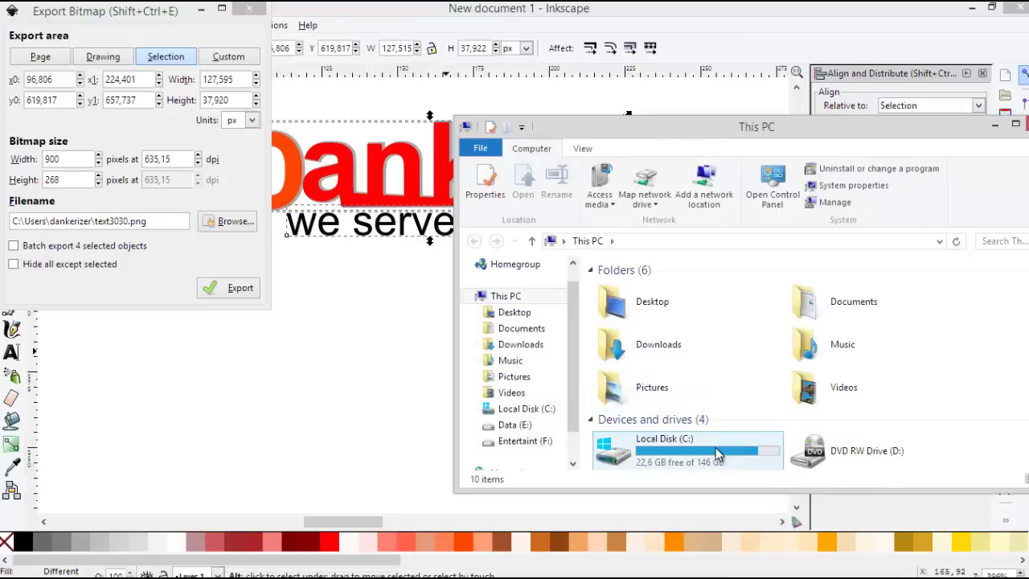
click(718, 455)
double_click(718, 455)
scroll(700, 411, down, 8)
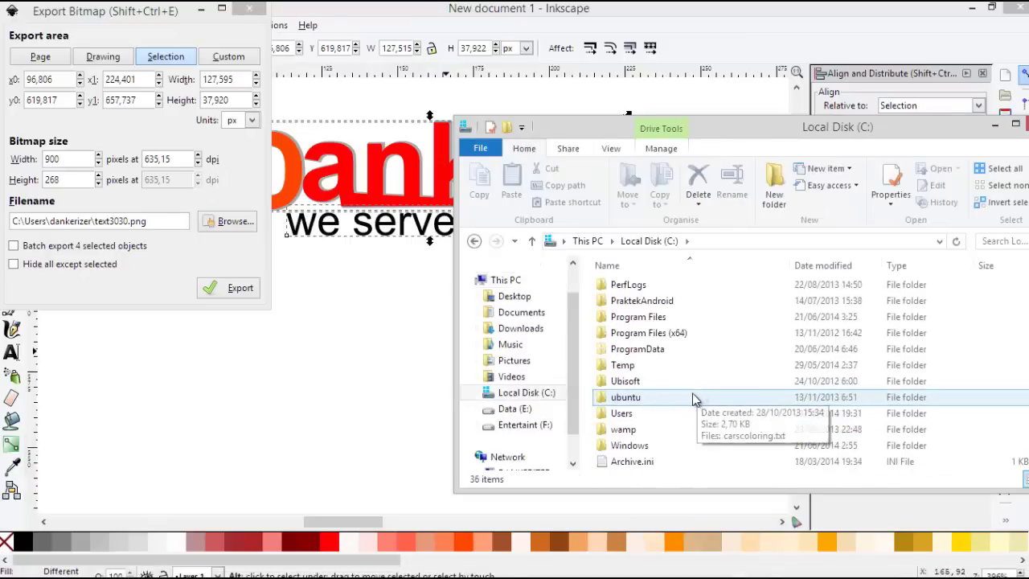
click(643, 419)
double_click(643, 418)
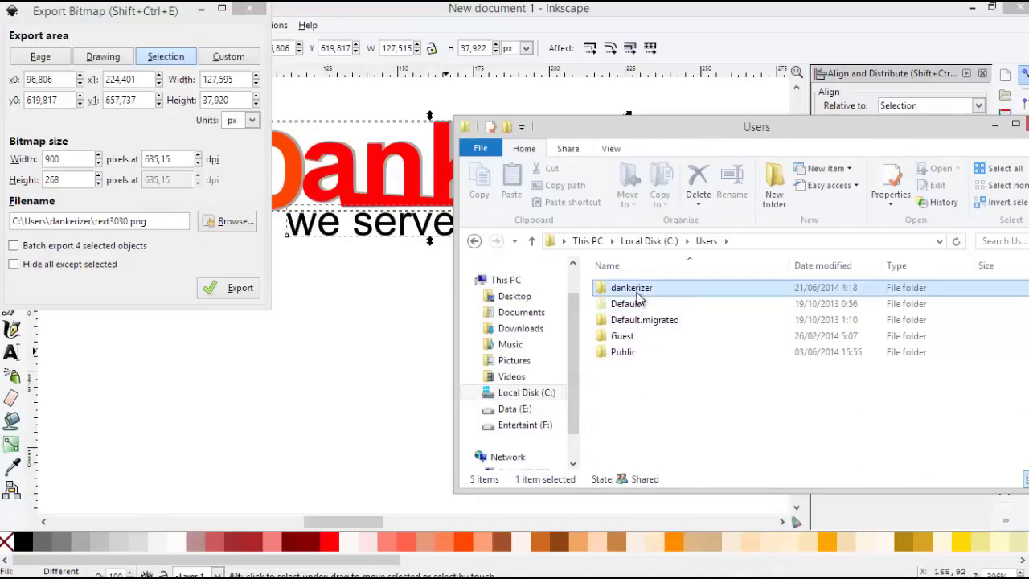
double_click(635, 287)
Step: Locate text3030.png and open it in Preview
scroll(672, 358, down, 10)
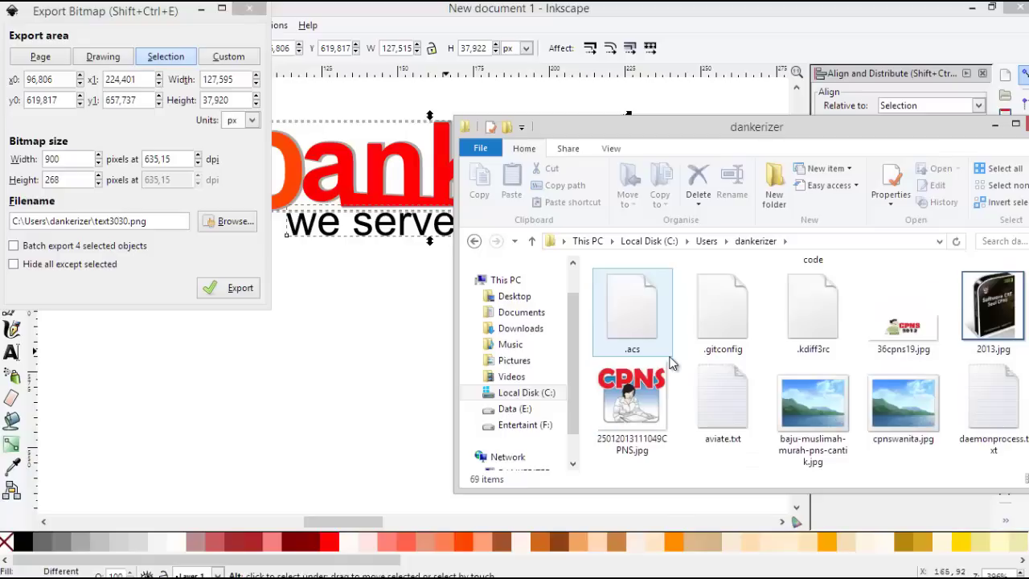
scroll(672, 364, down, 5)
scroll(673, 366, up, 5)
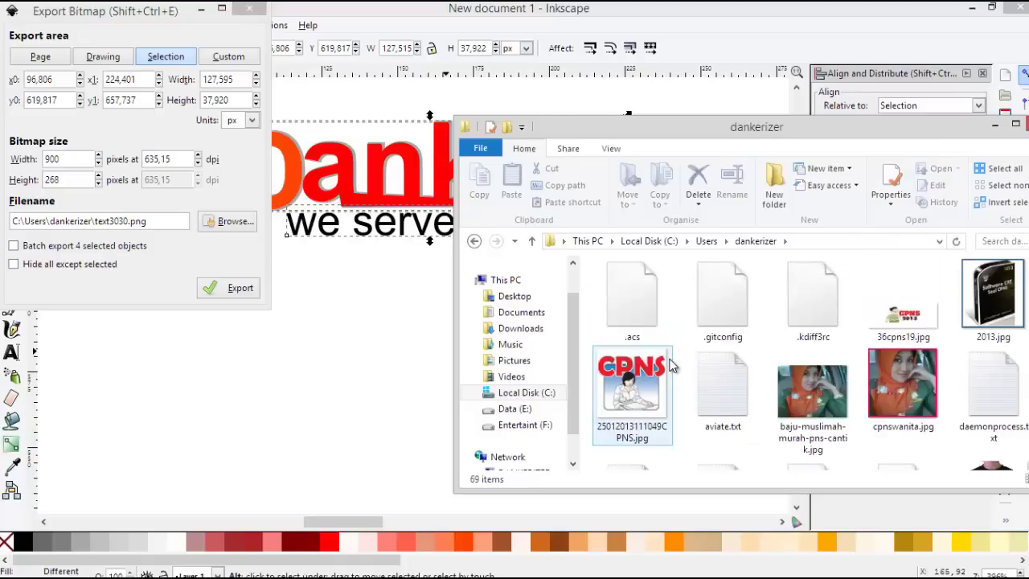
scroll(673, 366, down, 5)
click(814, 420)
right_click(825, 422)
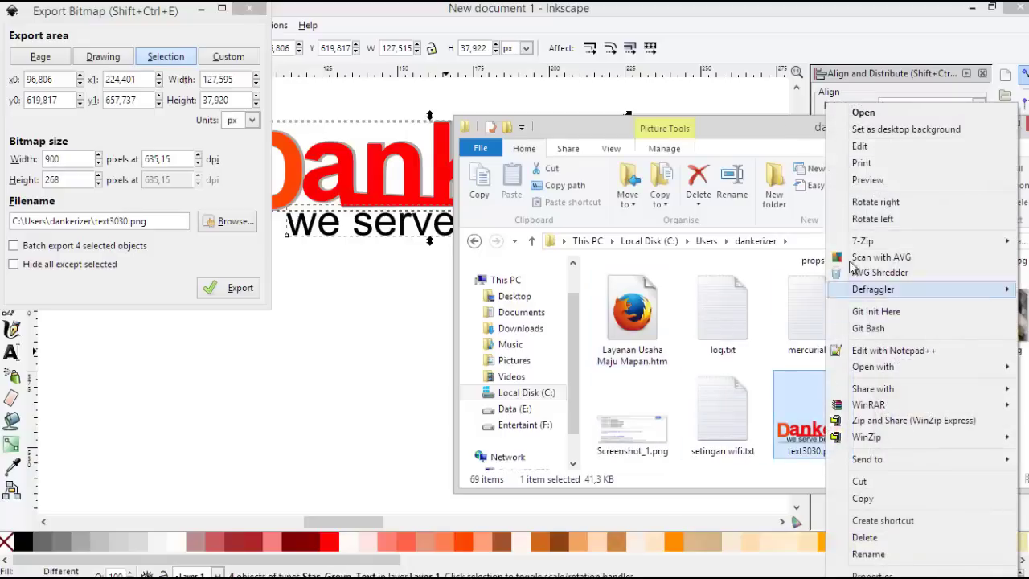
click(866, 180)
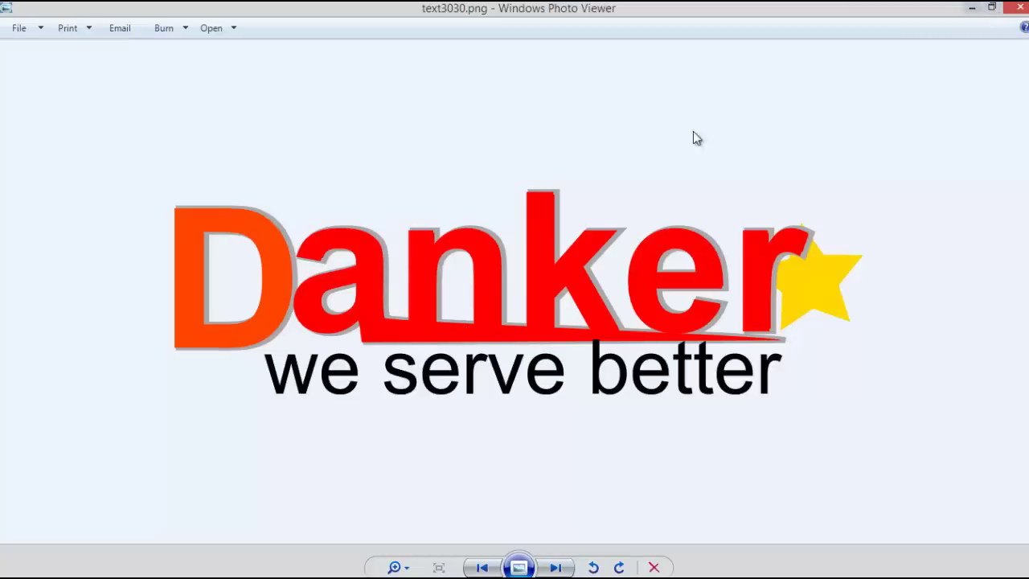
Step: Close Photo Viewer and the Export Bitmap dialog, then nudge the tagline slightly lower
click(1019, 7)
click(366, 262)
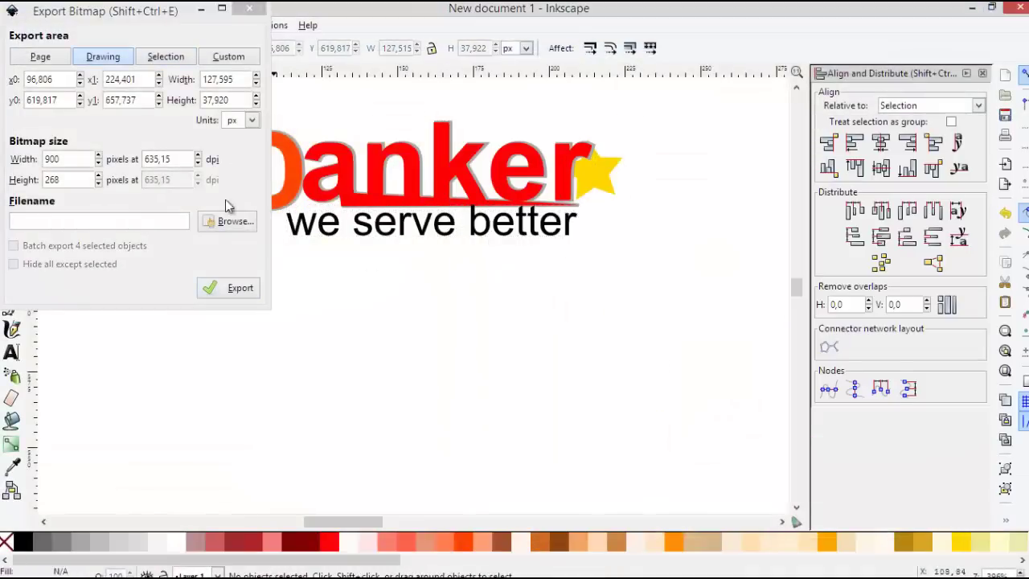
click(250, 8)
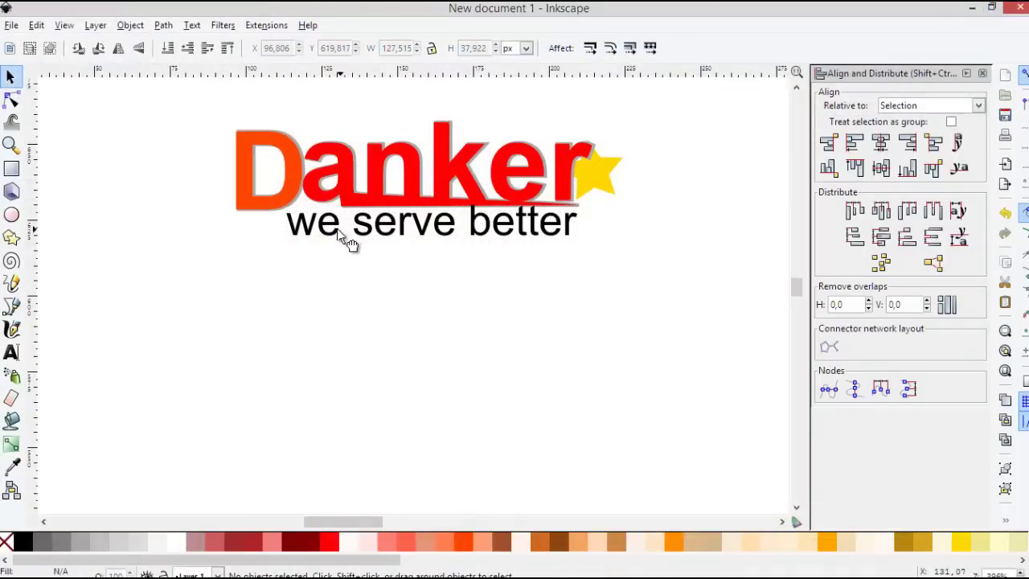
drag(338, 230, 339, 234)
click(332, 277)
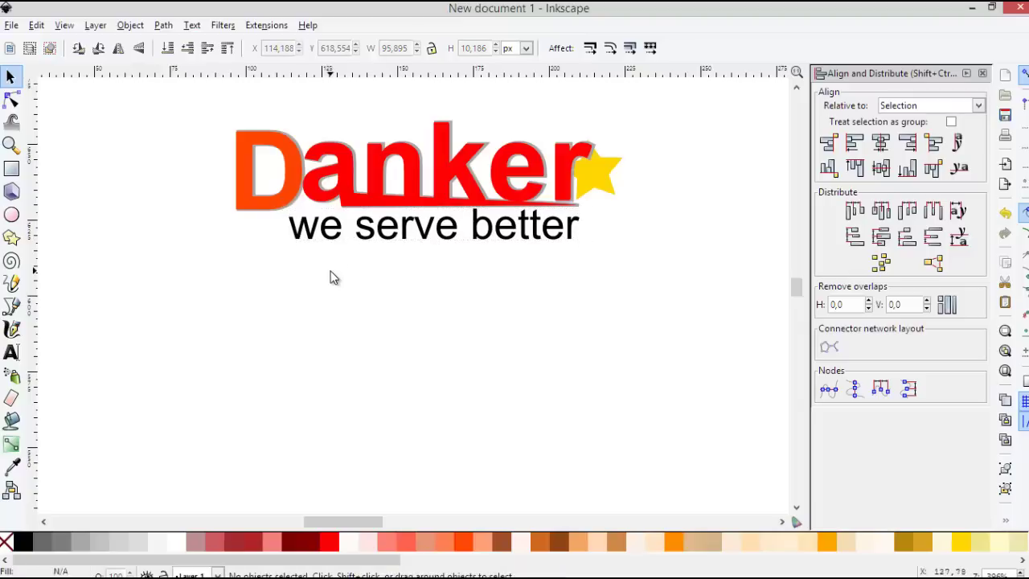